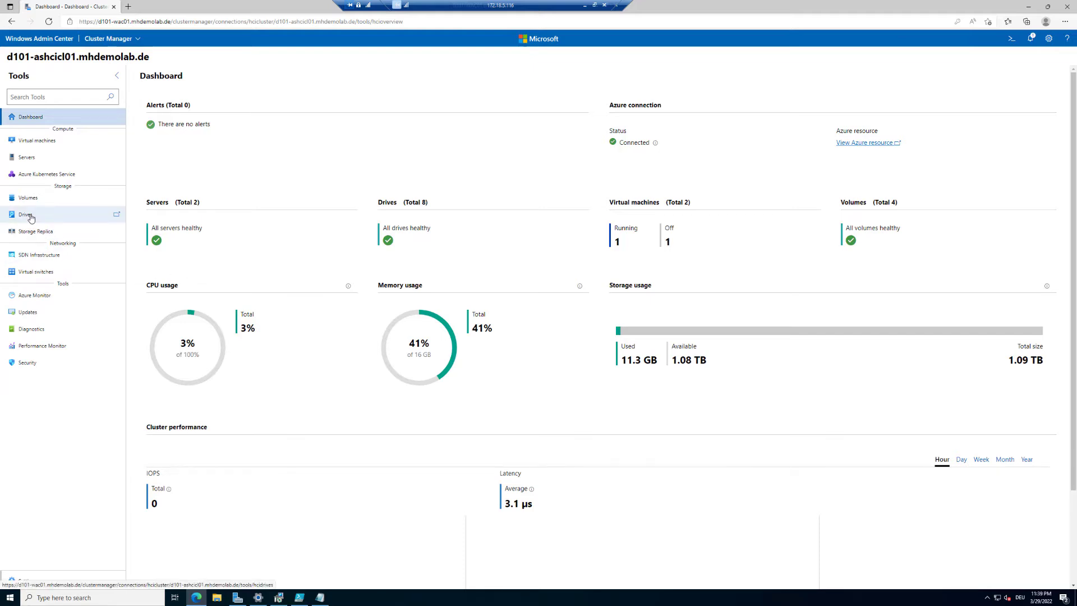
# Step: Review the inventory of the cluster's physical drives
pyautogui.click(31, 217)
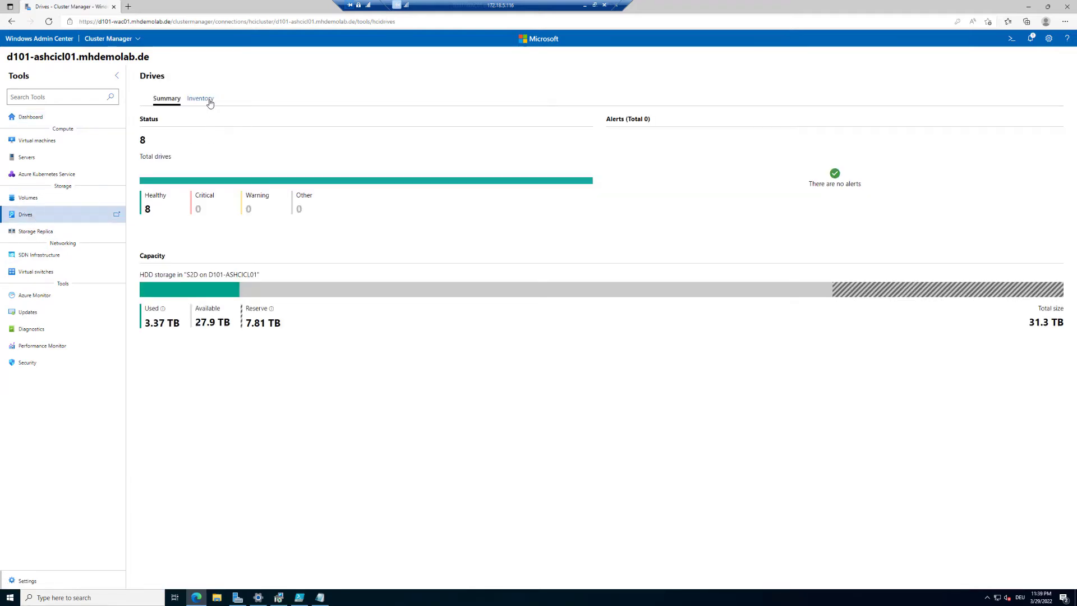
pyautogui.click(209, 101)
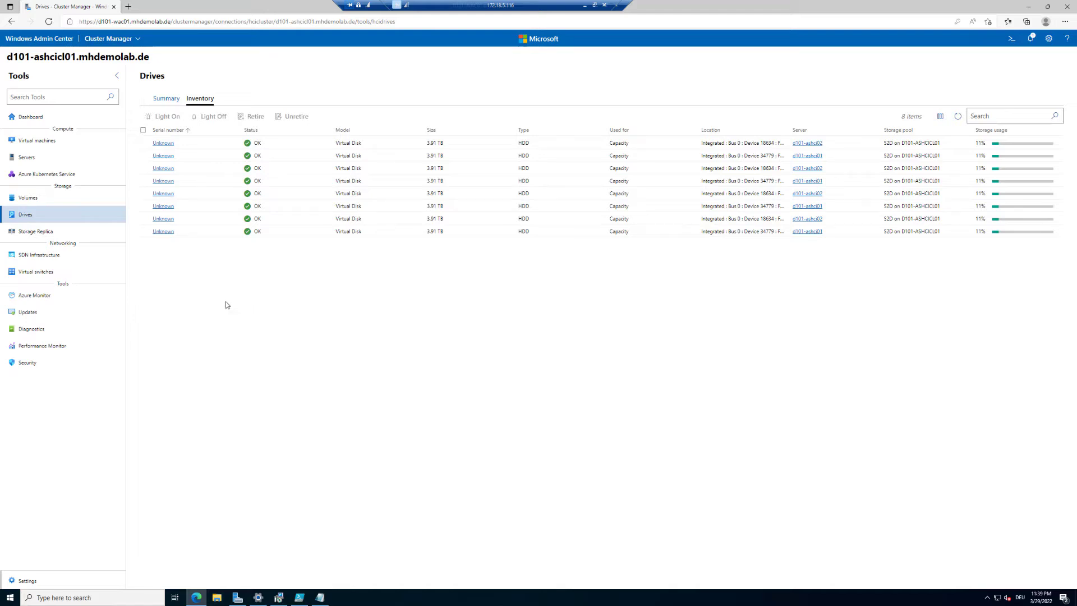
# Step: Open the cluster's Azure Monitor page, and check in the account settings which Azure account is signed in
pyautogui.click(47, 298)
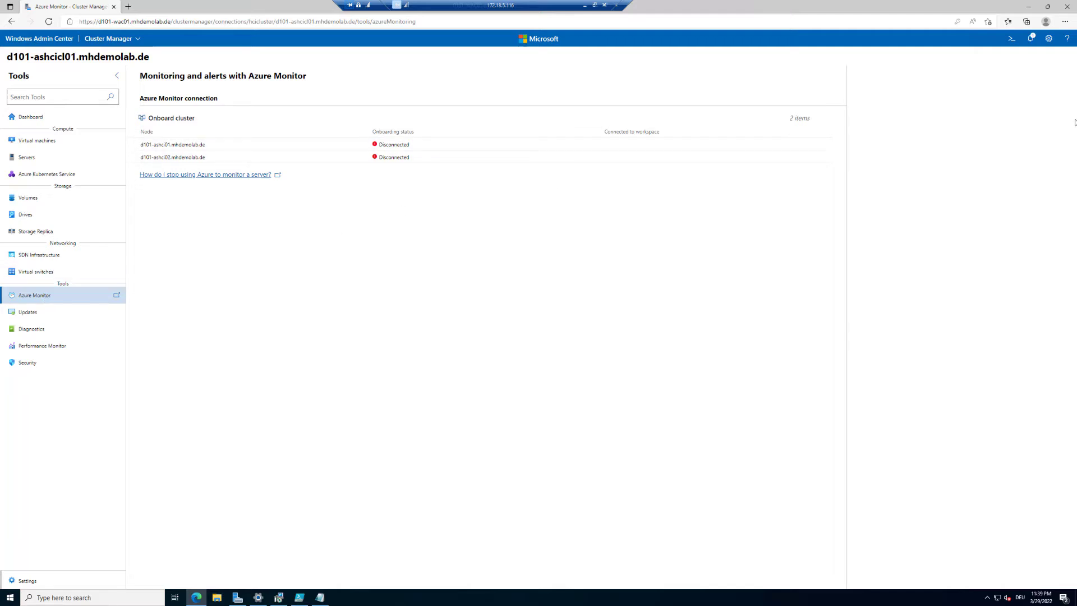
pyautogui.click(1044, 38)
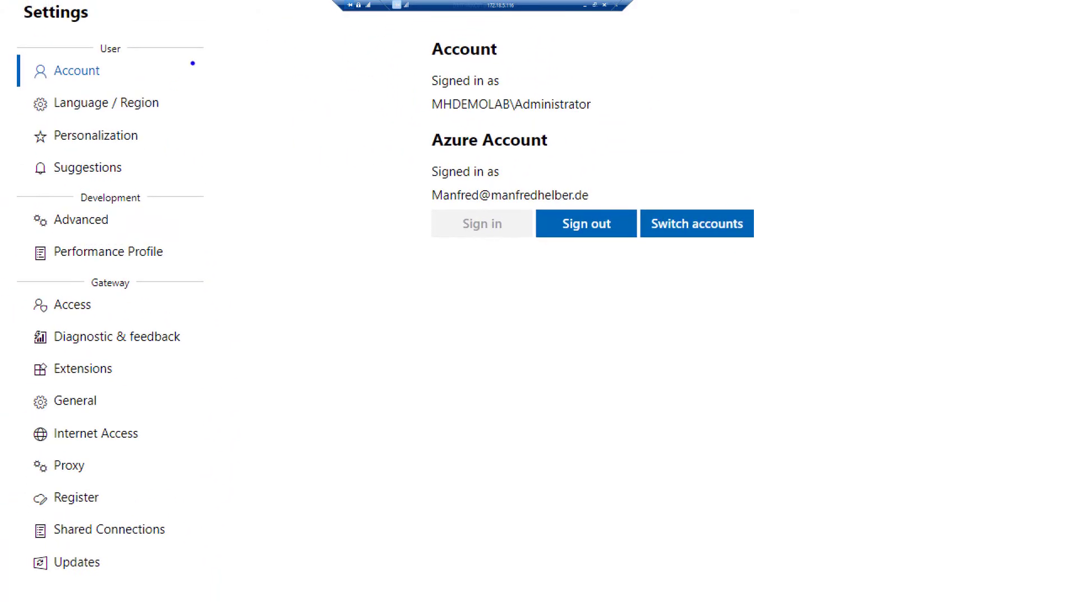
pyautogui.moveTo(395, 116)
pyautogui.mouseDown()
pyautogui.moveTo(730, 264)
pyautogui.moveTo(846, 282)
pyautogui.moveTo(840, 274)
pyautogui.mouseUp()
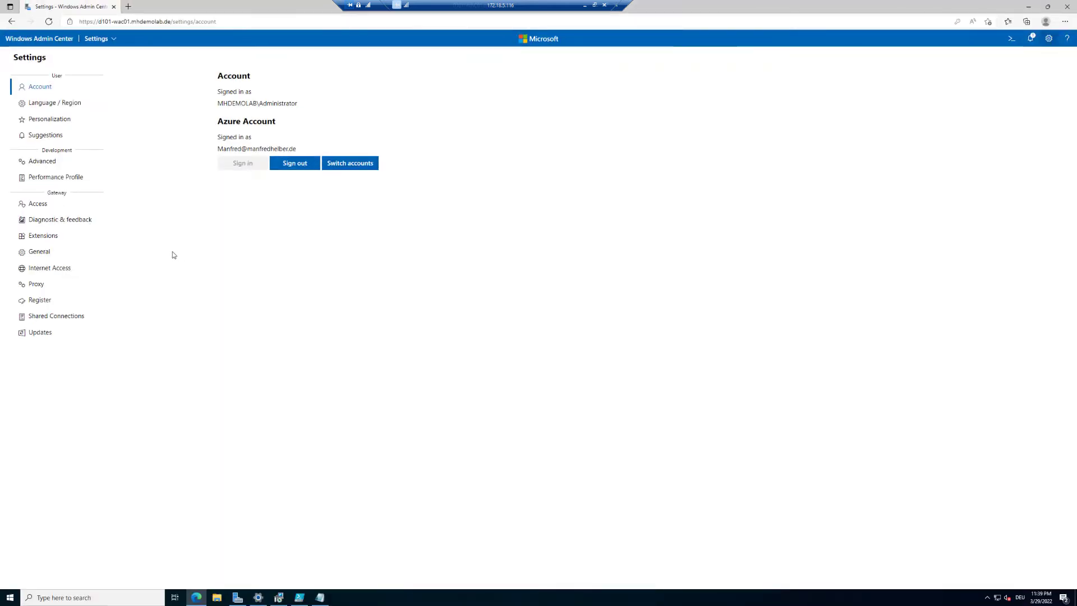
# Step: Return to the cluster d101-ashcicl01.mhdemolab.de from the connections list and open its Azure Monitor page
pyautogui.click(50, 40)
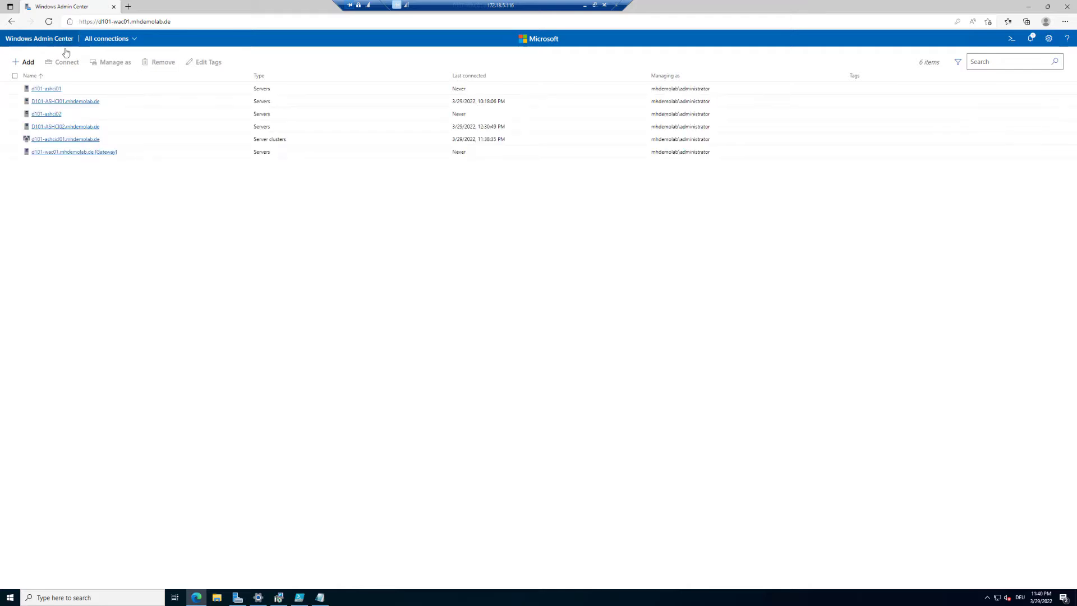
pyautogui.click(81, 139)
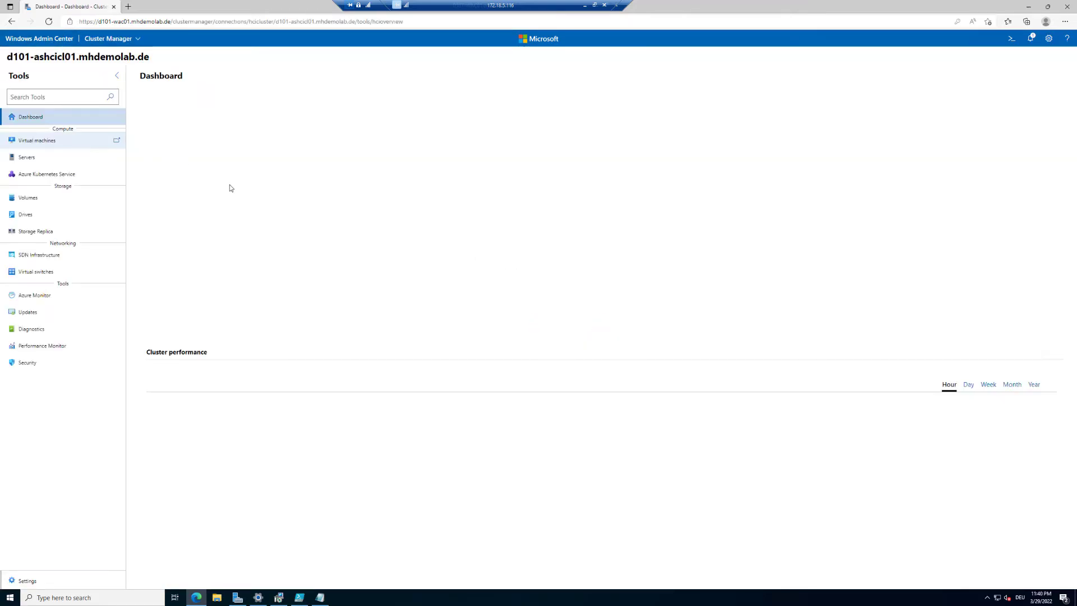
pyautogui.click(35, 296)
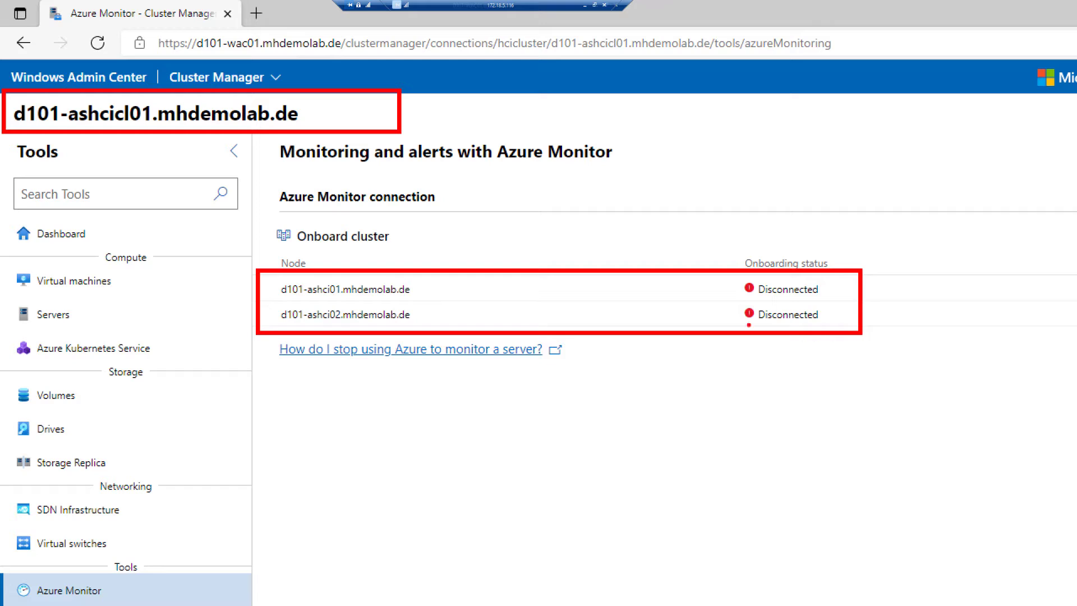
pyautogui.moveTo(409, 235); pyautogui.dragTo(623, 205)
pyautogui.moveTo(261, 223); pyautogui.dragTo(405, 256)
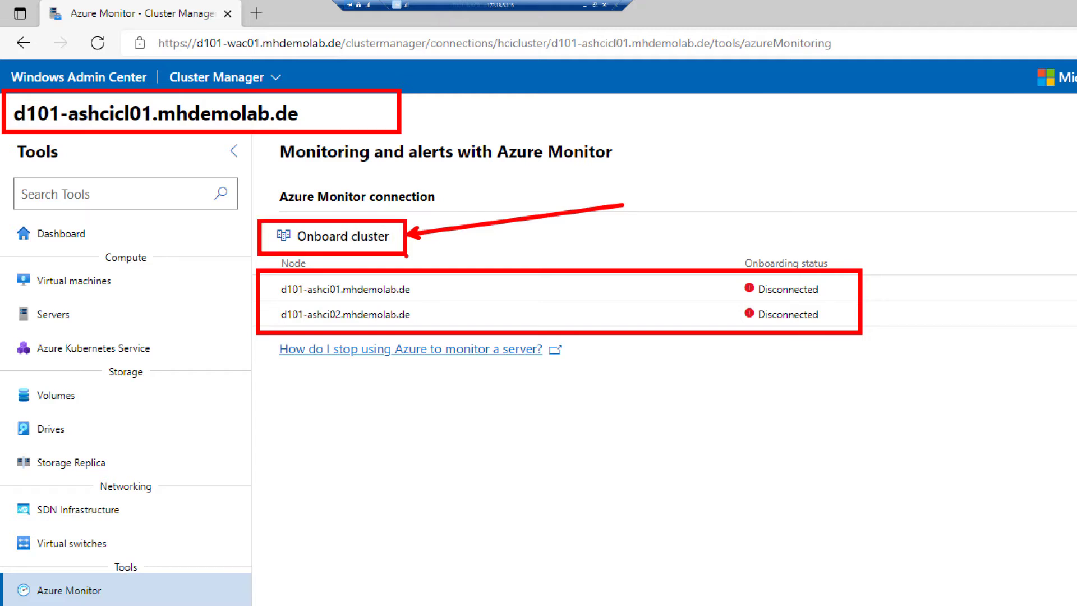
pyautogui.press('Escape')
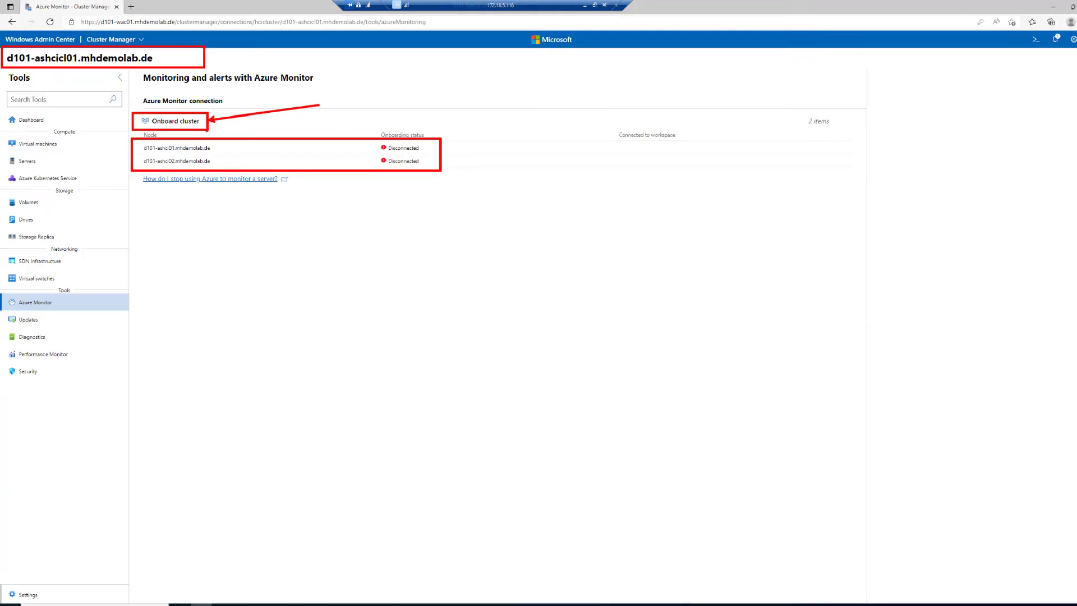
# Step: Start onboarding the cluster to Azure Monitor with the Microsoft Azure Sponsorship subscription and the existing resource group ASHCIRG
pyautogui.click(179, 124)
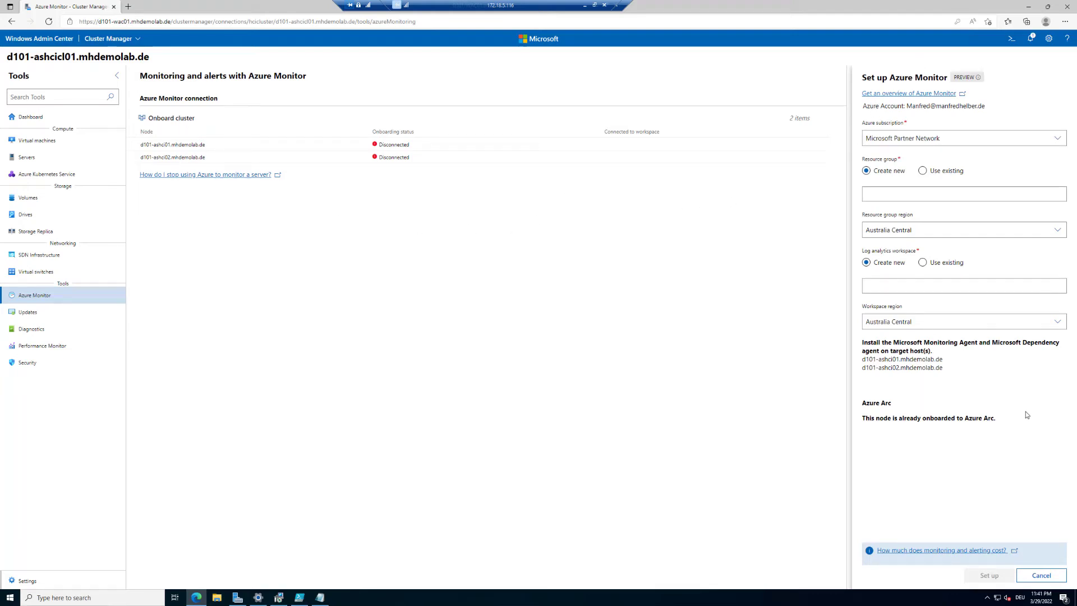
pyautogui.hotkey('ctrl', '1')
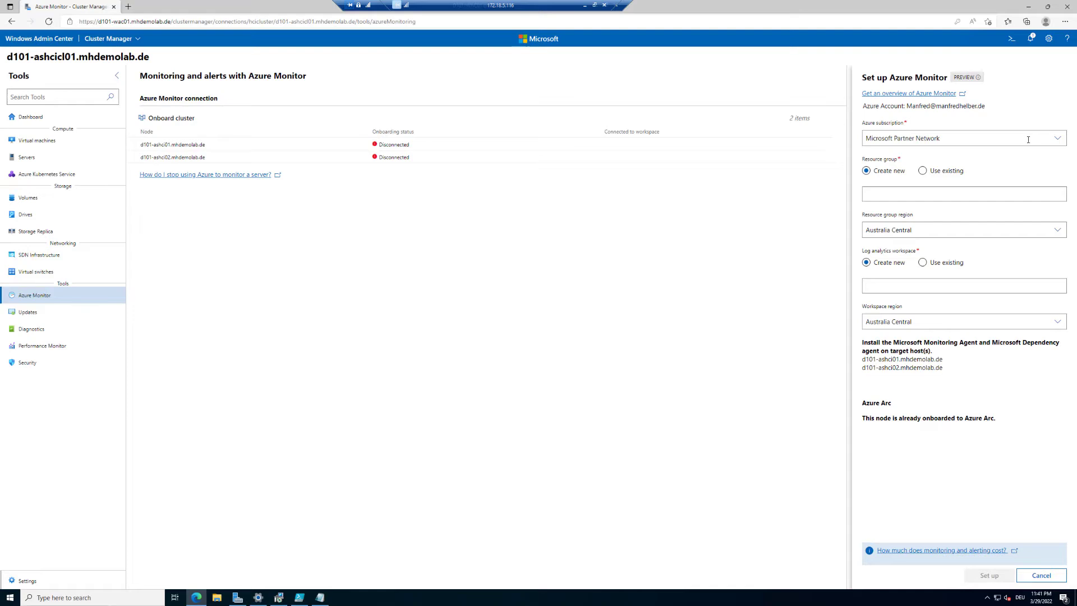
pyautogui.click(931, 143)
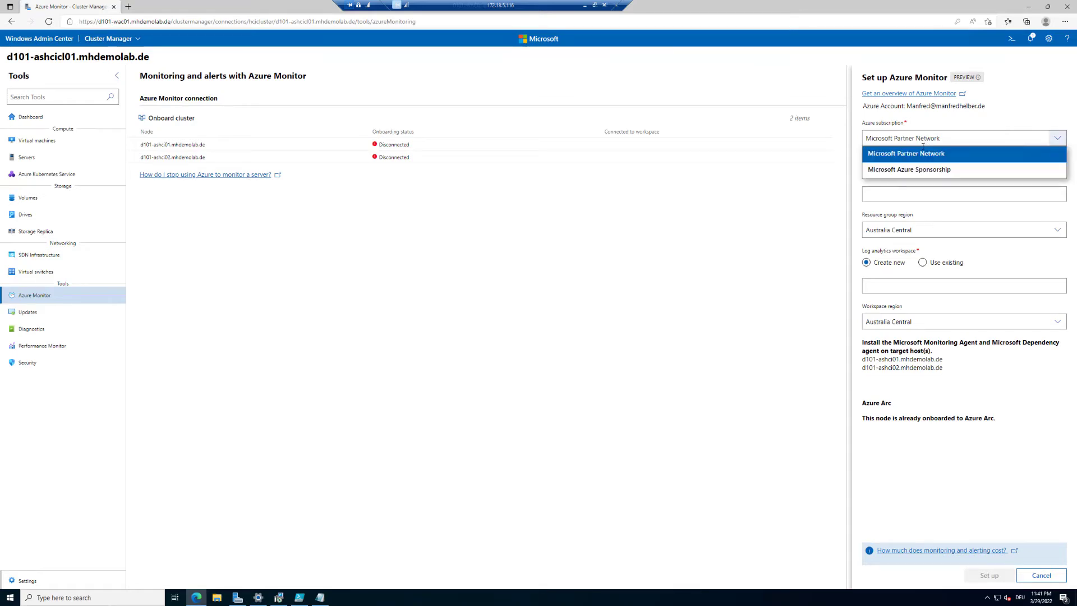
pyautogui.click(918, 169)
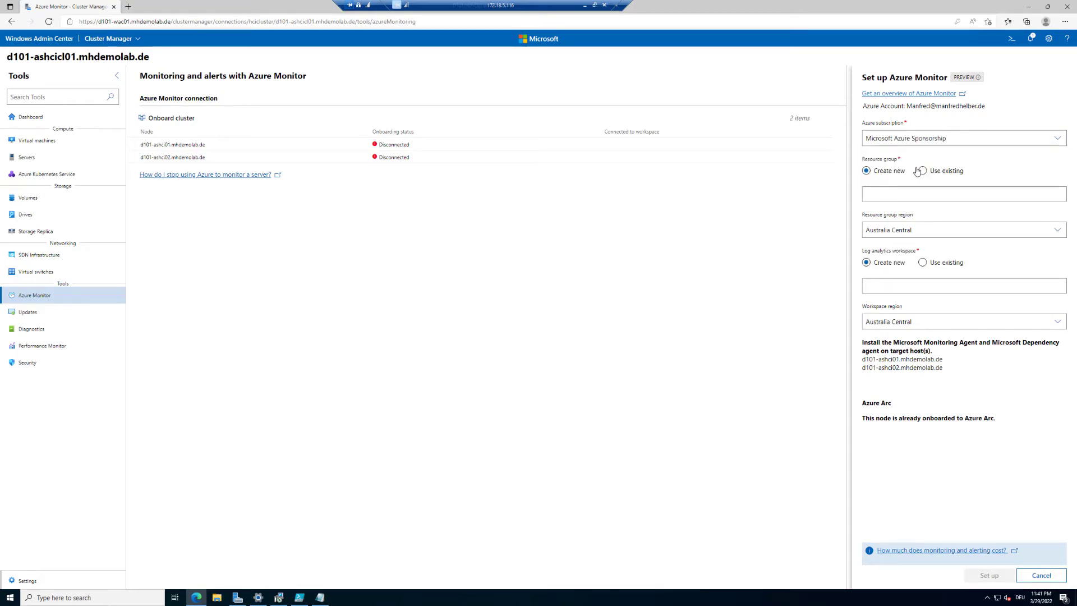
pyautogui.click(939, 176)
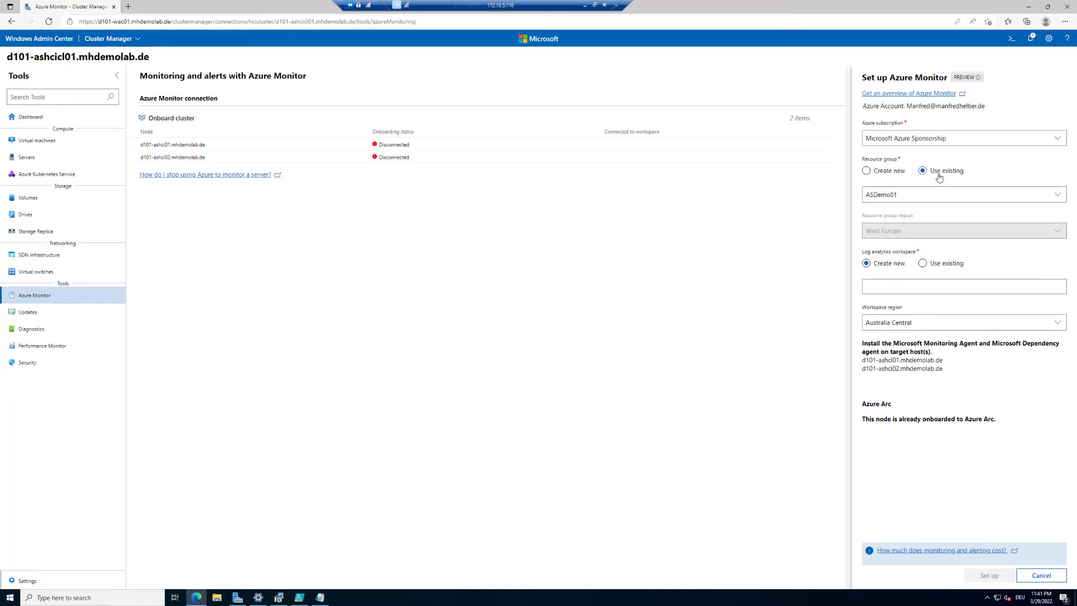
pyautogui.click(931, 194)
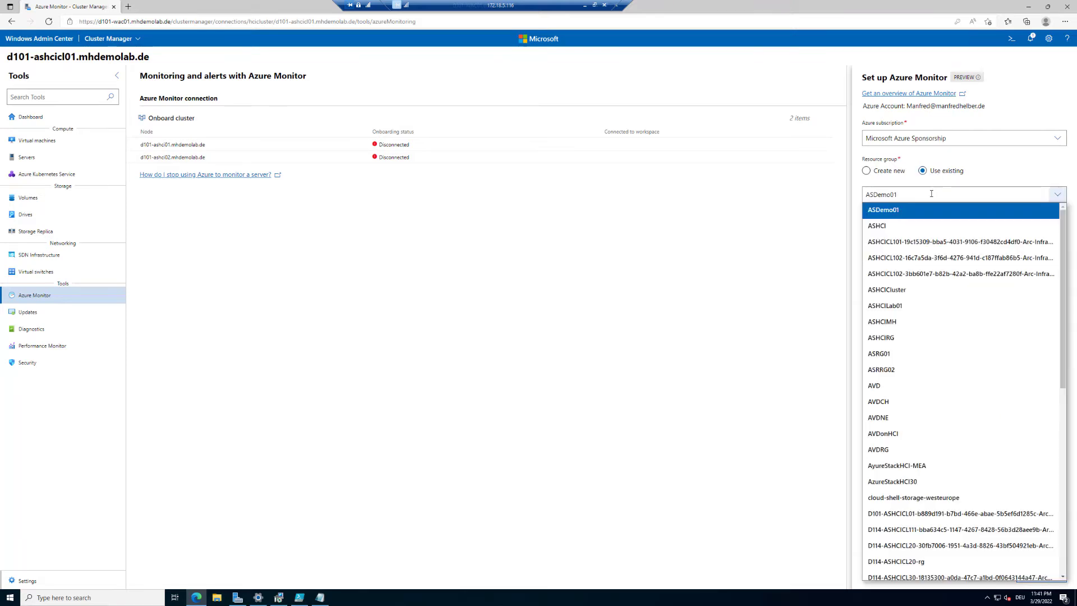
pyautogui.click(902, 338)
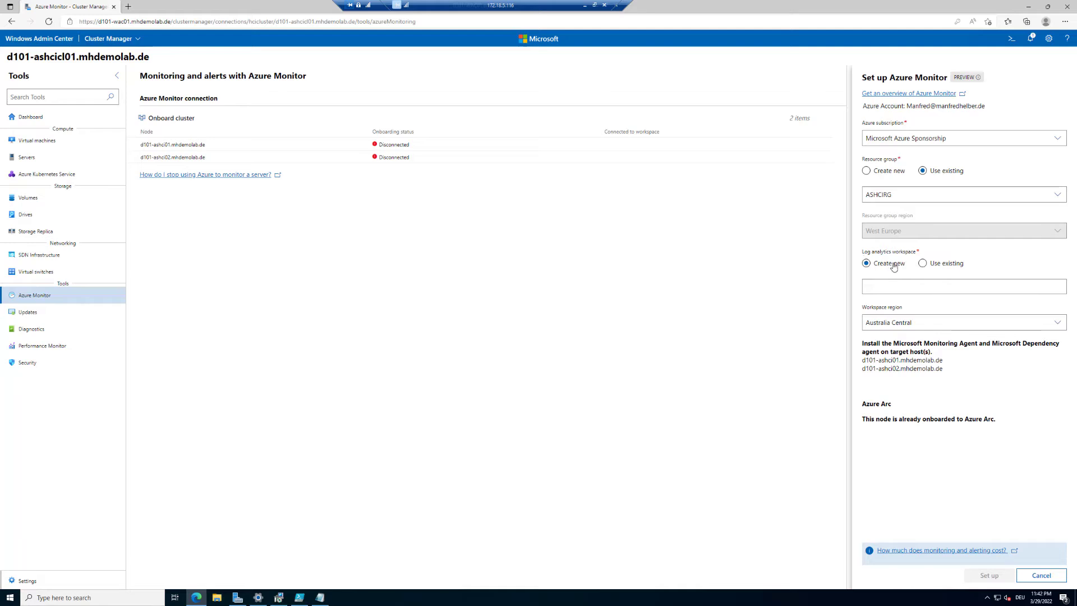
# Step: Specify a new Log Analytics workspace named ASHCILog01 in the West Europe region
pyautogui.click(923, 264)
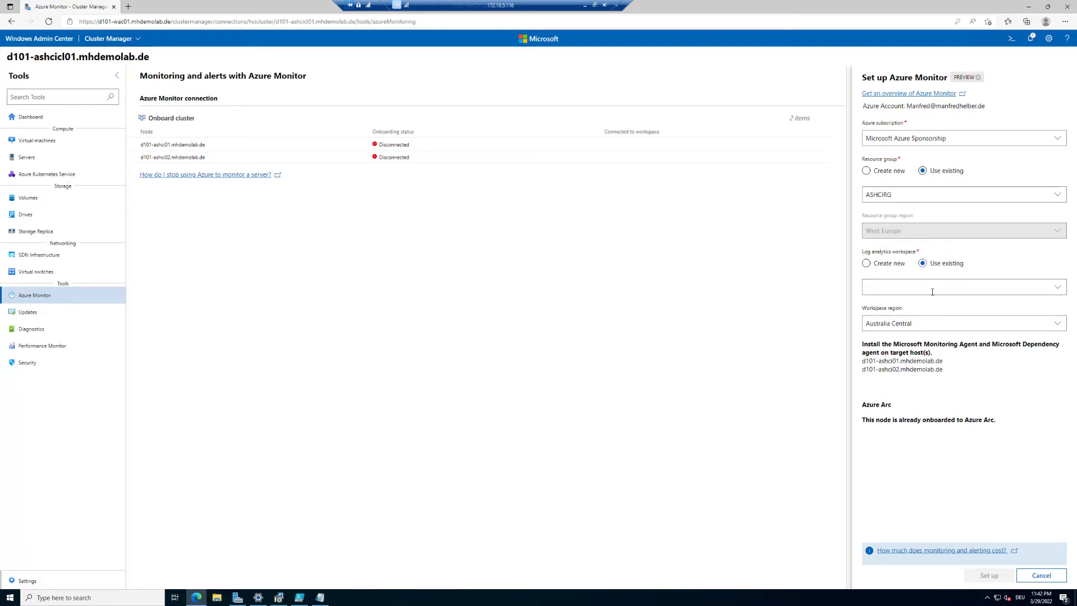
pyautogui.click(888, 267)
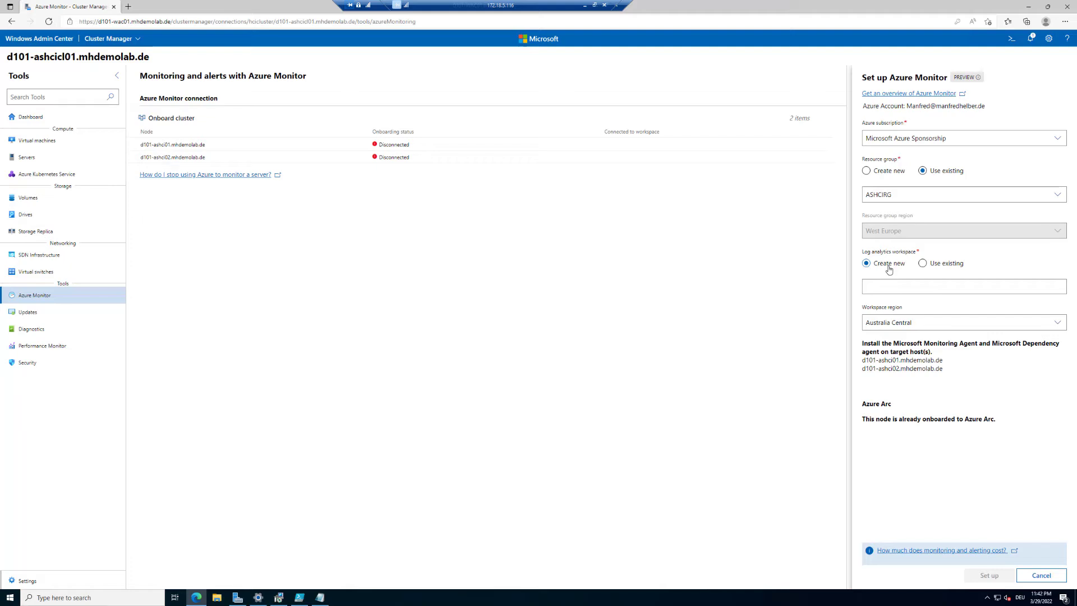
pyautogui.click(902, 287)
pyautogui.write('ASHCILog01')
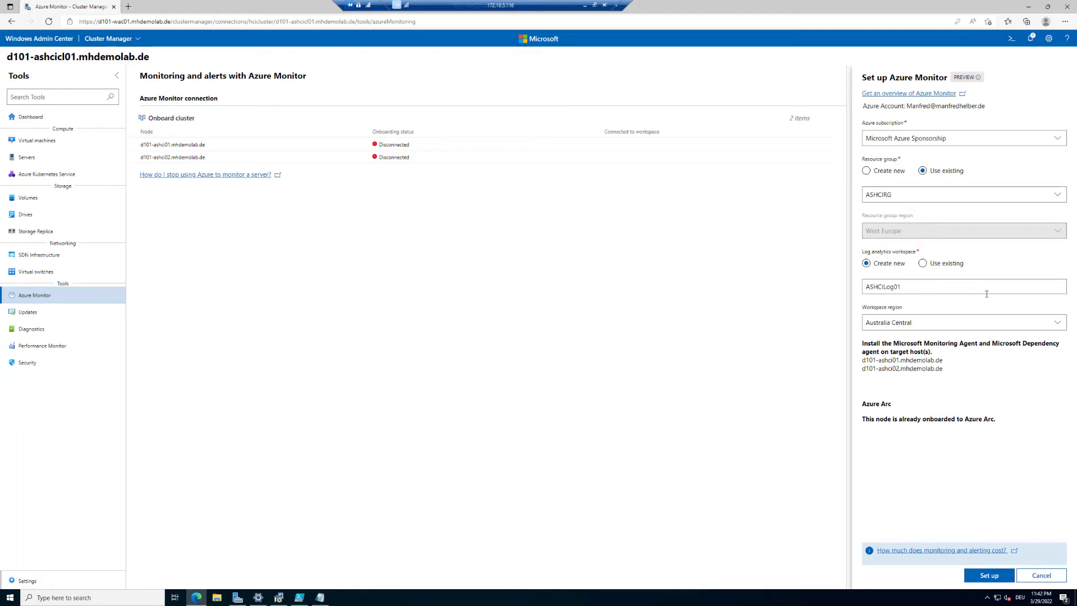
pyautogui.click(990, 326)
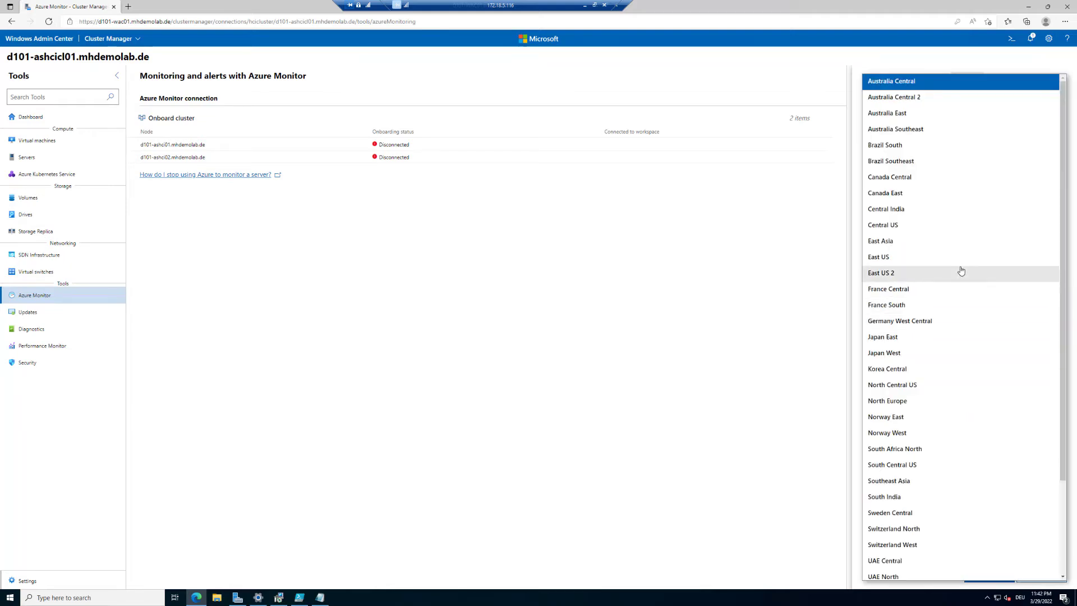
pyautogui.scroll(-2, 961, 273)
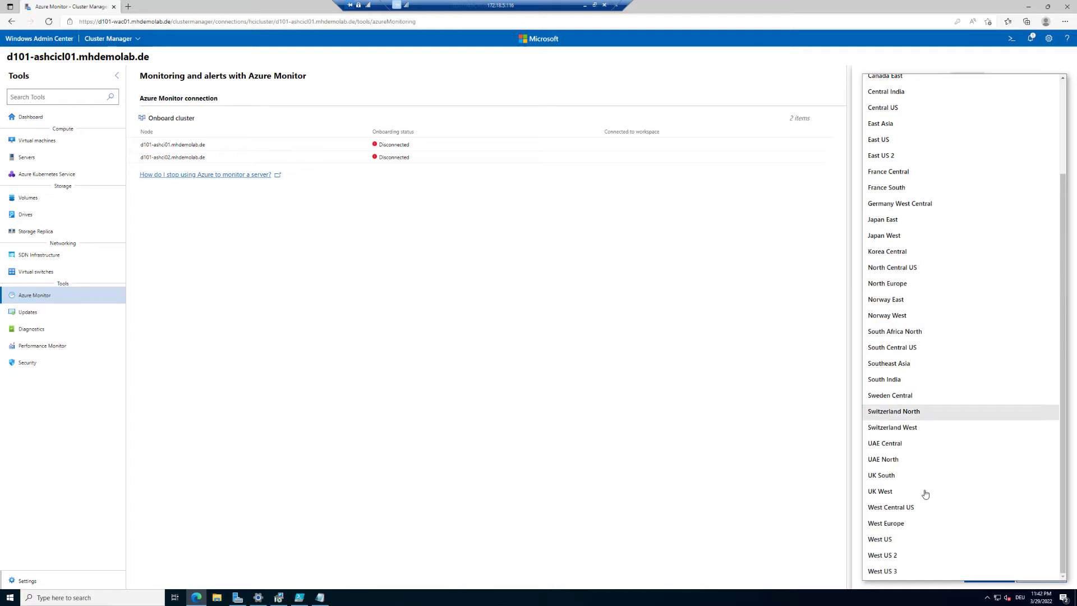
pyautogui.click(910, 524)
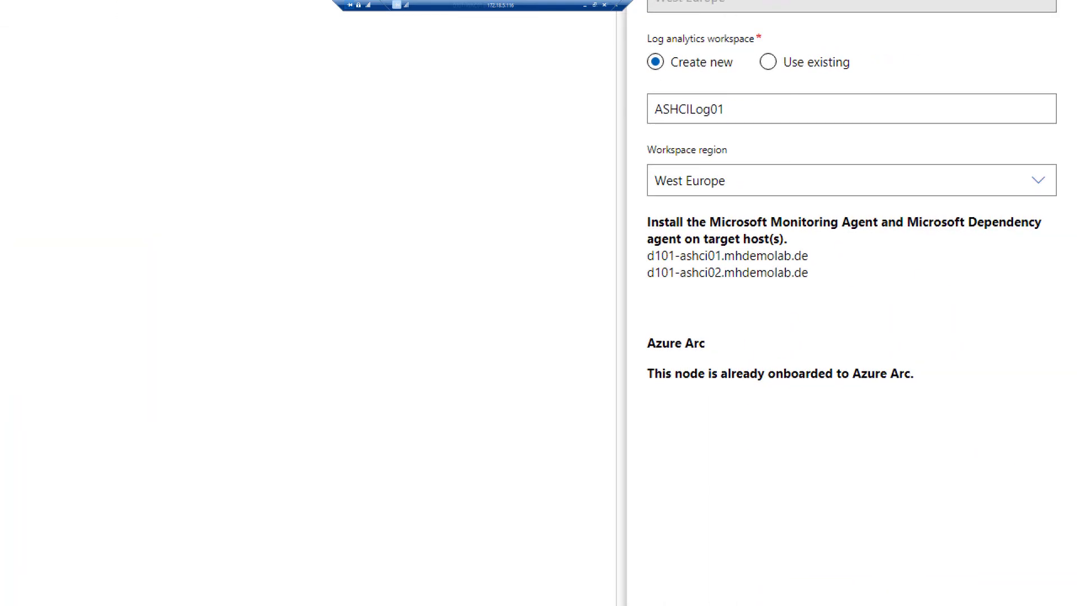
pyautogui.moveTo(637, 321)
pyautogui.mouseDown()
pyautogui.moveTo(654, 341)
pyautogui.moveTo(897, 408)
pyautogui.moveTo(956, 409)
pyautogui.mouseUp()
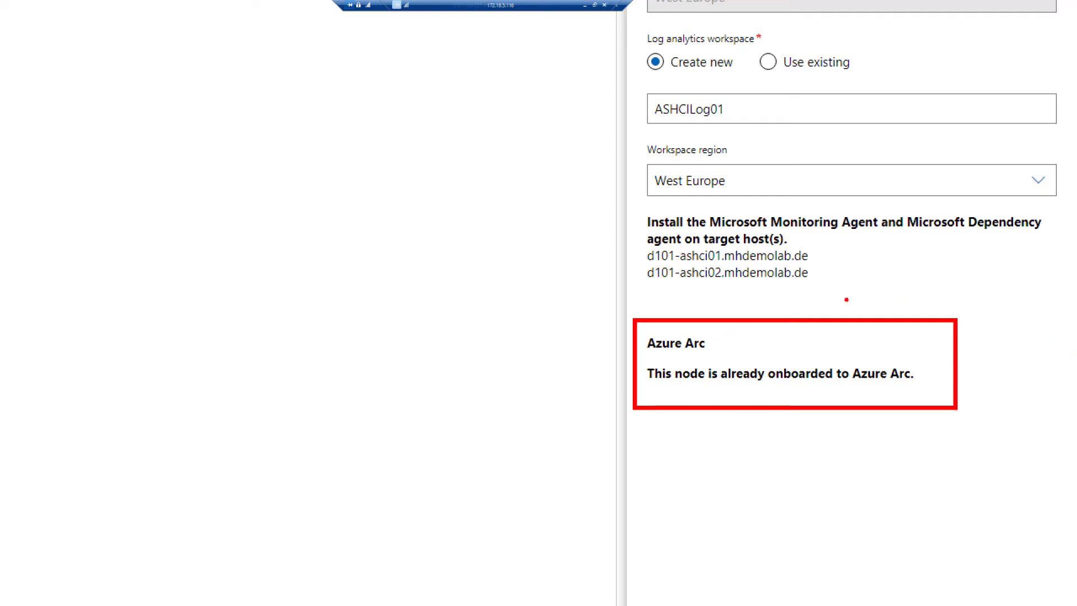
pyautogui.moveTo(629, 200)
pyautogui.mouseDown()
pyautogui.moveTo(653, 221)
pyautogui.moveTo(920, 299)
pyautogui.moveTo(1065, 296)
pyautogui.mouseUp()
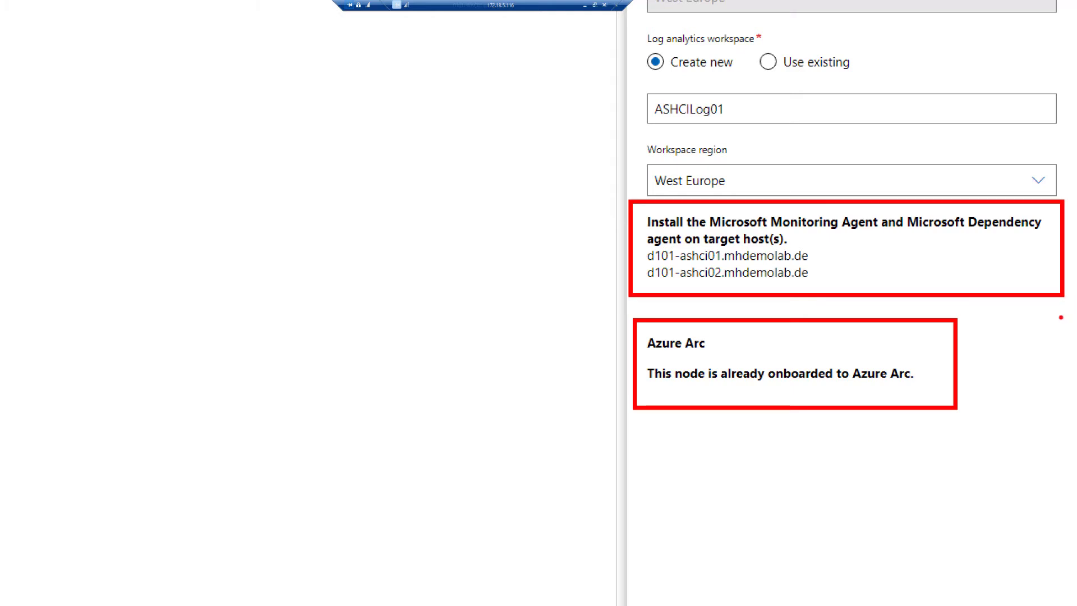
pyautogui.press('Escape')
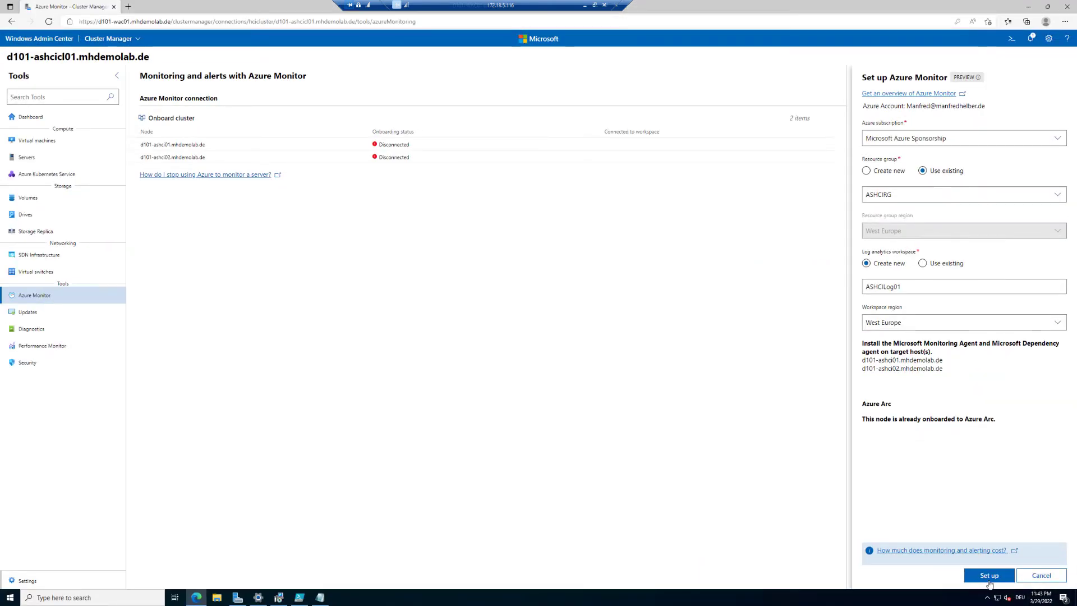
# Step: Open the list of all connections in a second browser tab, leaving the Azure Monitor setup open
pyautogui.rightClick(43, 50)
pyautogui.click(60, 48)
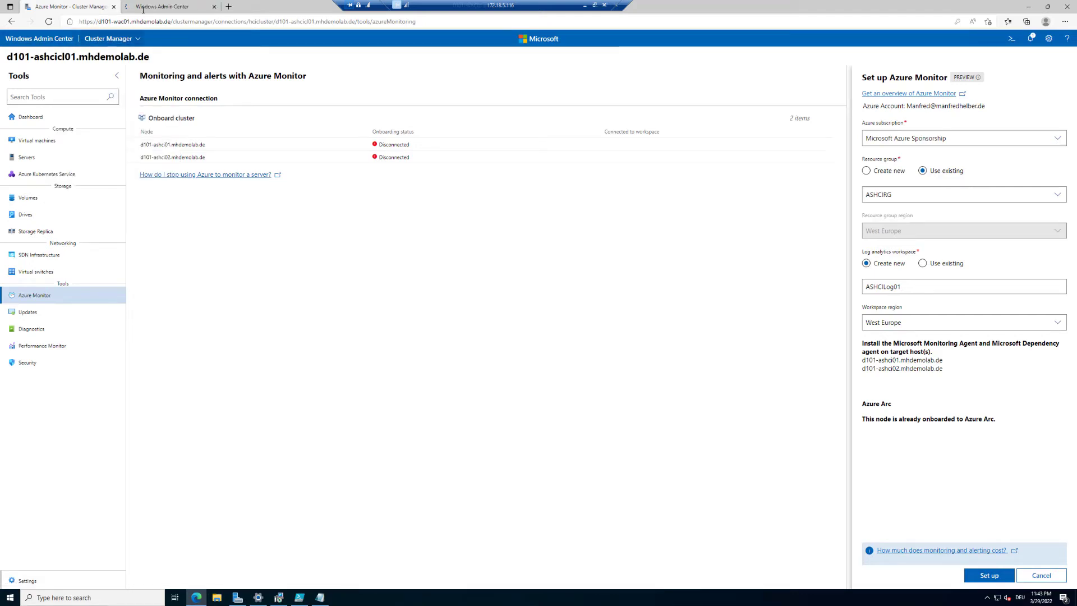
pyautogui.click(146, 8)
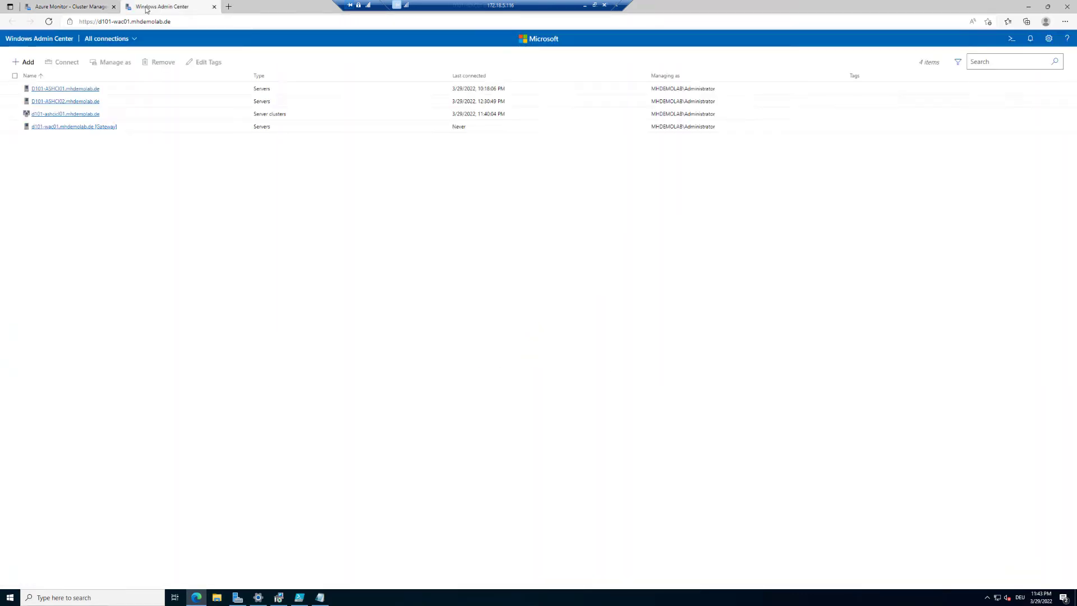
# Step: Connect to server D101-ASHCI01 with another account's administrator username and password, using these credentials for all connections
pyautogui.click(60, 89)
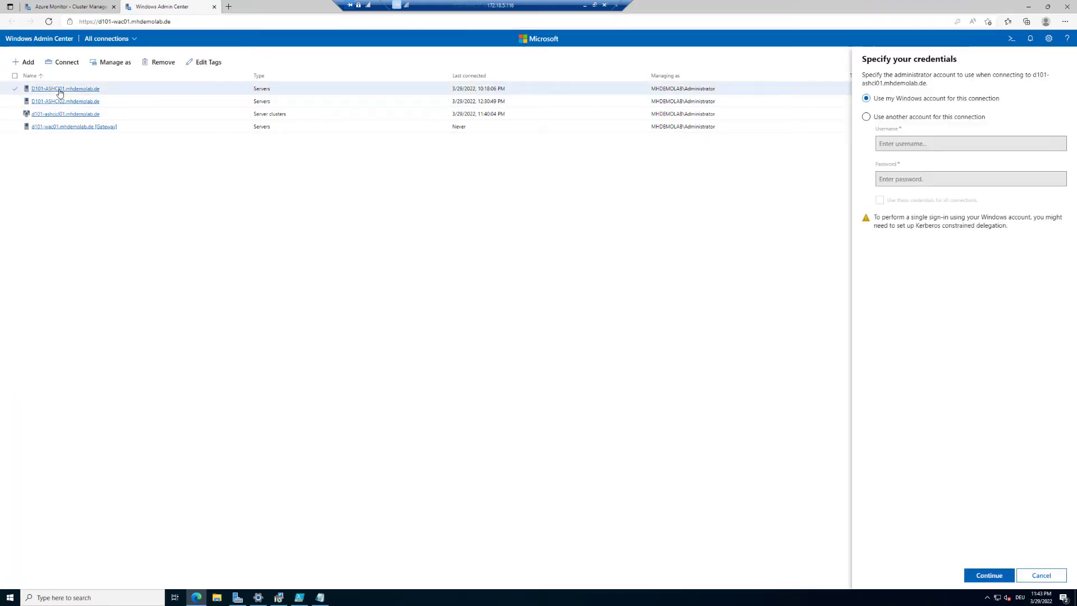
pyautogui.click(933, 116)
pyautogui.click(938, 142)
pyautogui.click(929, 173)
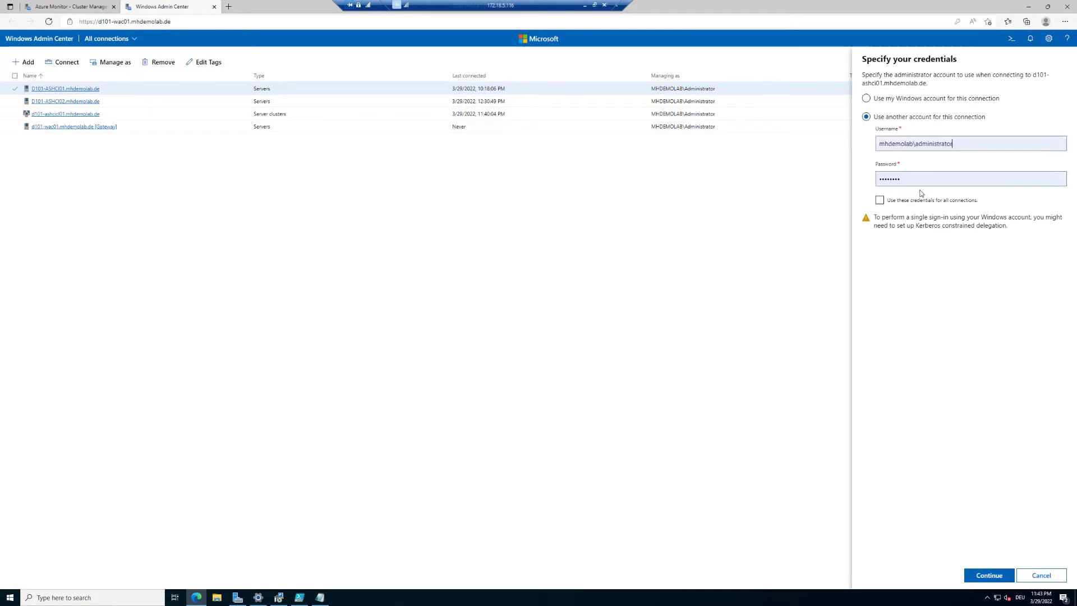
pyautogui.click(914, 200)
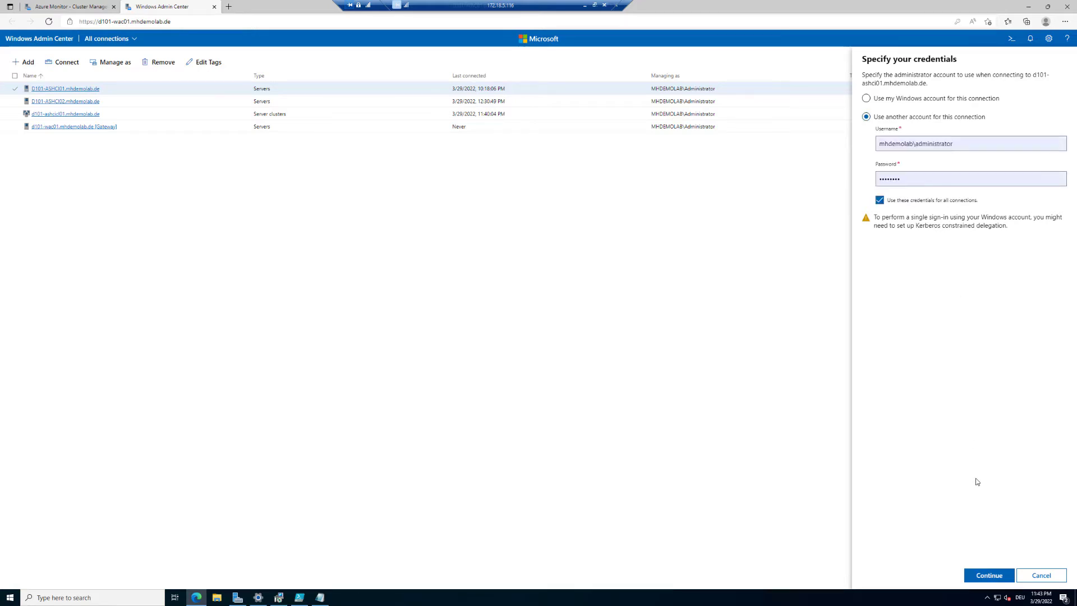
pyautogui.click(989, 576)
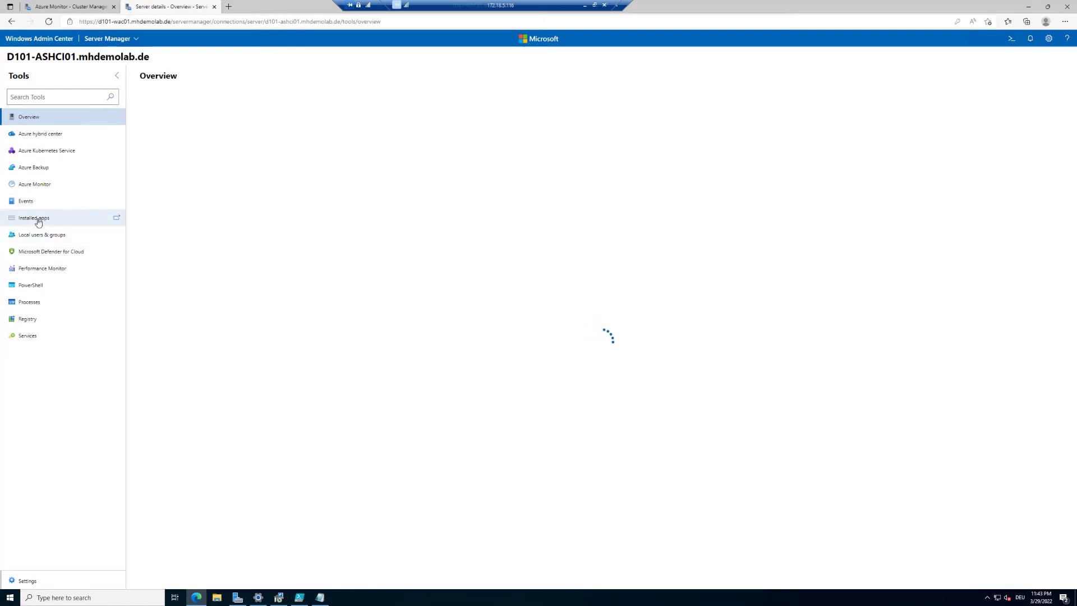
# Step: Check the installed apps on server D101-ASHCI01, and return to the cluster's Azure Monitor setup
pyautogui.click(40, 287)
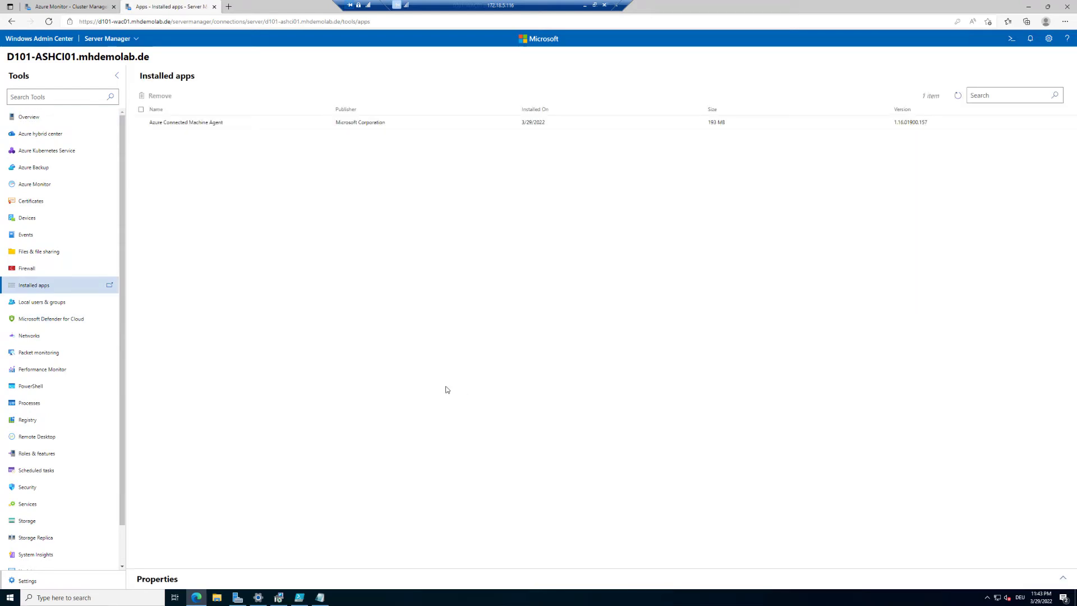
pyautogui.hotkey('ctrl', '1')
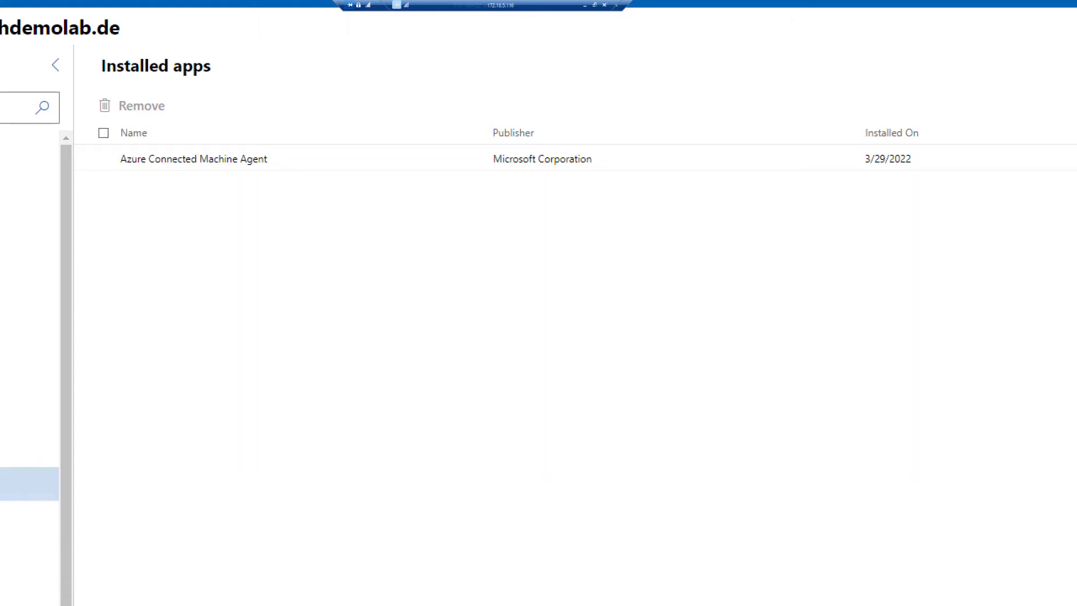
pyautogui.press('Escape')
pyautogui.hotkey('ctrl', 'shift', 'Tab')
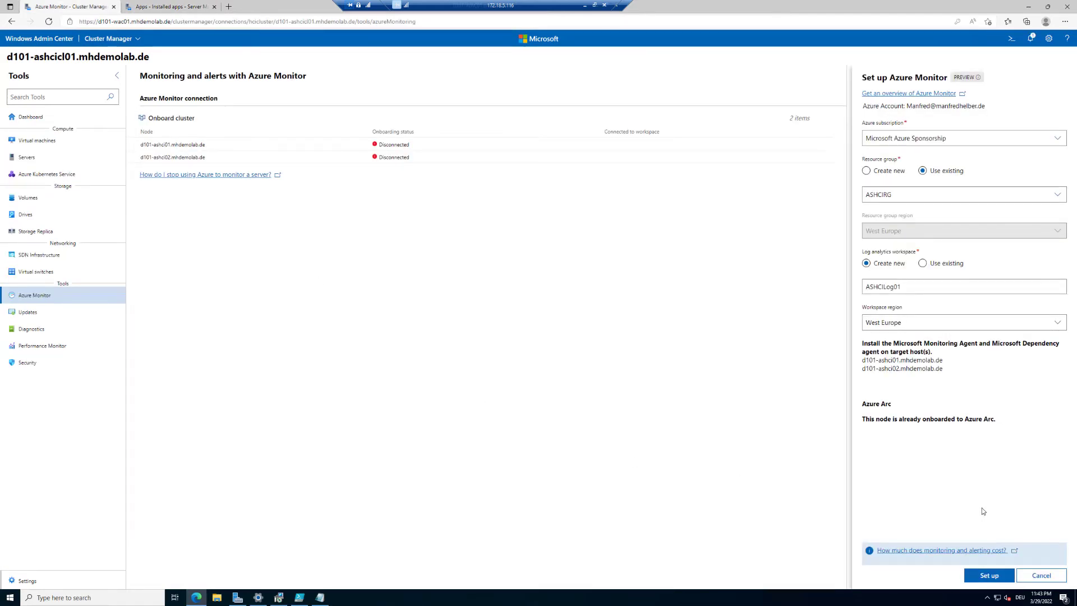
# Step: Review the monitoring cost link, and start the Azure Monitor setup for the cluster with the entered workspace settings
pyautogui.hotkey('ctrl', '1')
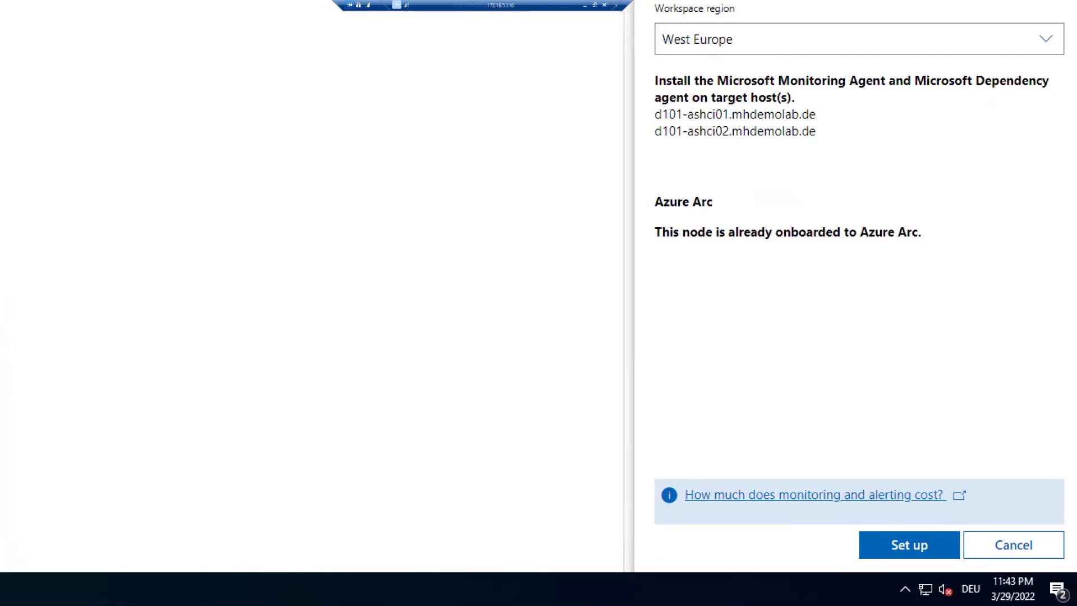
pyautogui.moveTo(628, 472)
pyautogui.mouseDown()
pyautogui.moveTo(807, 511)
pyautogui.moveTo(992, 512)
pyautogui.mouseUp()
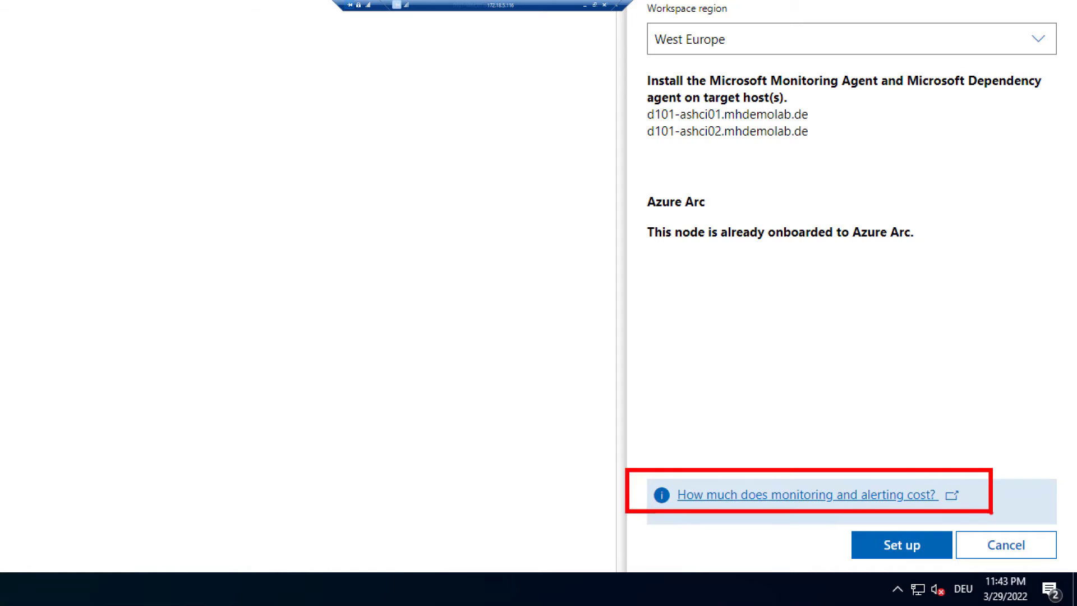
pyautogui.press('Escape')
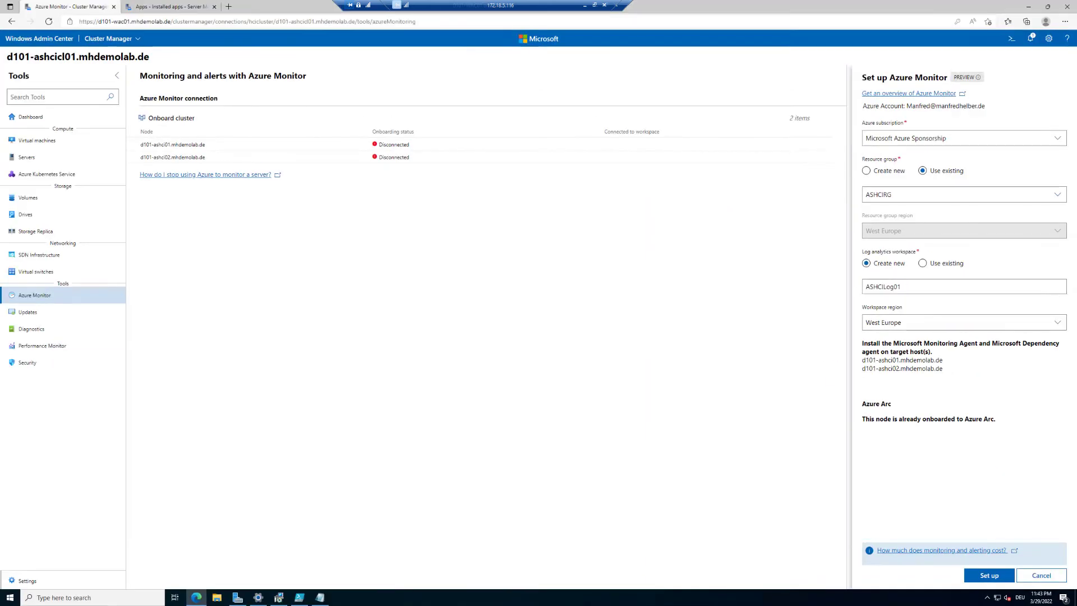
pyautogui.click(989, 576)
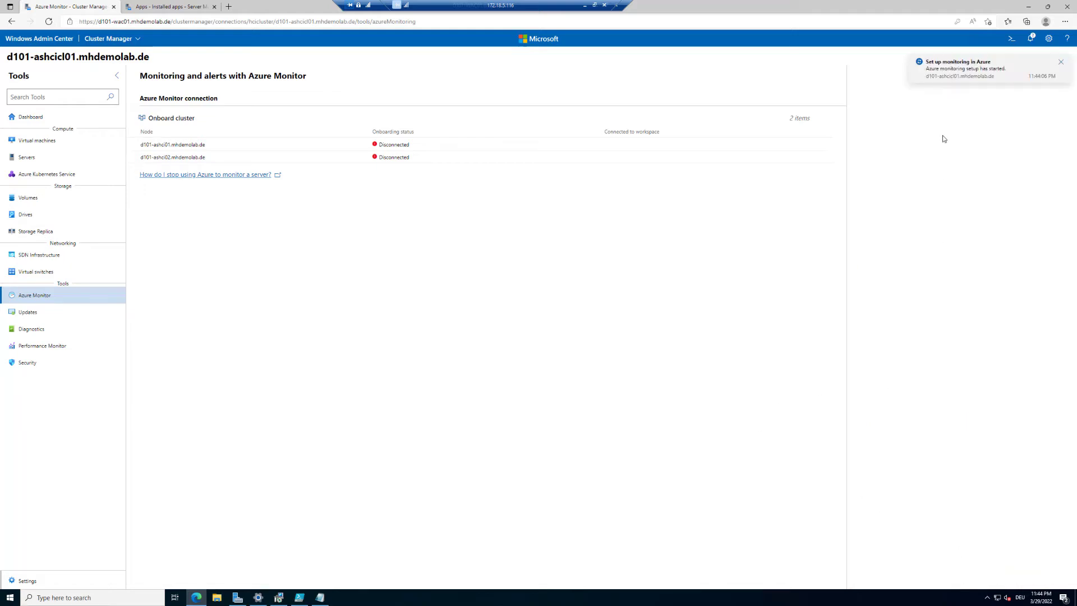
# Step: Check the progress of the Azure monitoring setup in the cluster's notifications
pyautogui.click(1031, 39)
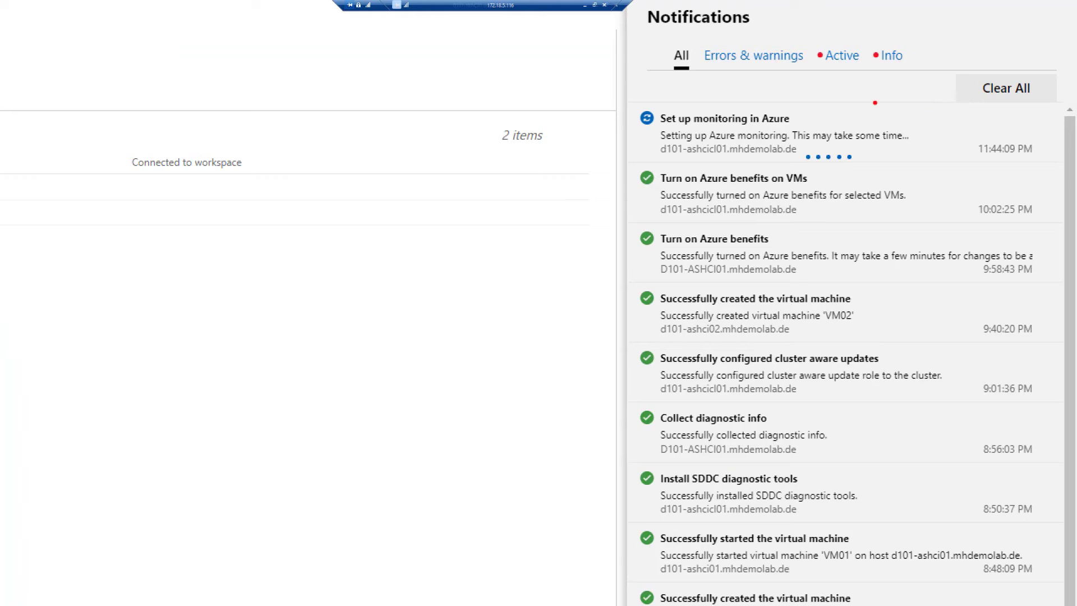
pyautogui.moveTo(622, 97)
pyautogui.mouseDown()
pyautogui.moveTo(677, 128)
pyautogui.moveTo(927, 180)
pyautogui.moveTo(1065, 169)
pyautogui.mouseUp()
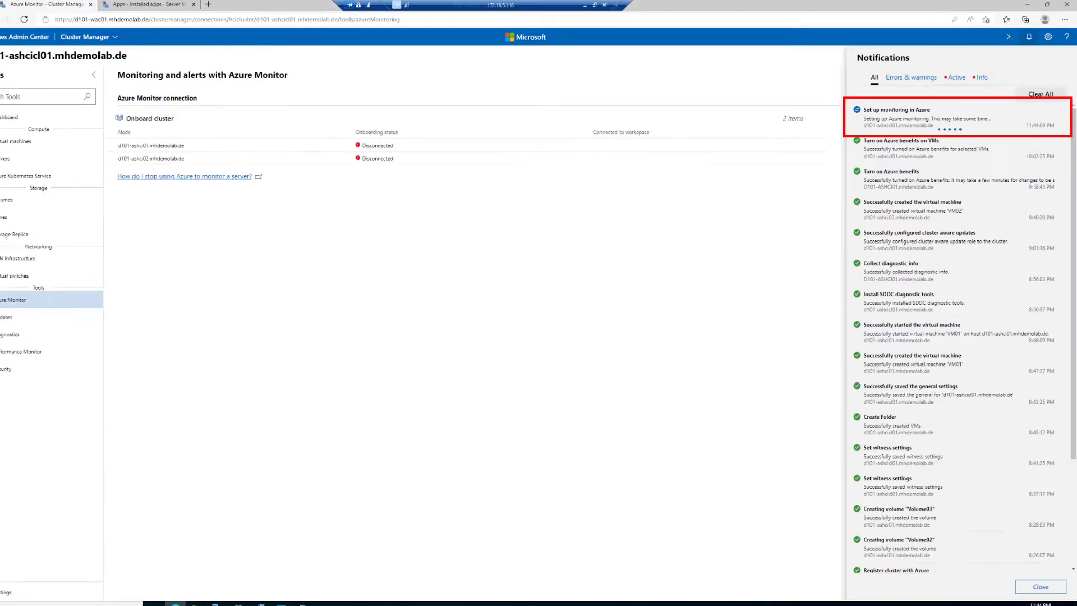
pyautogui.click(1031, 38)
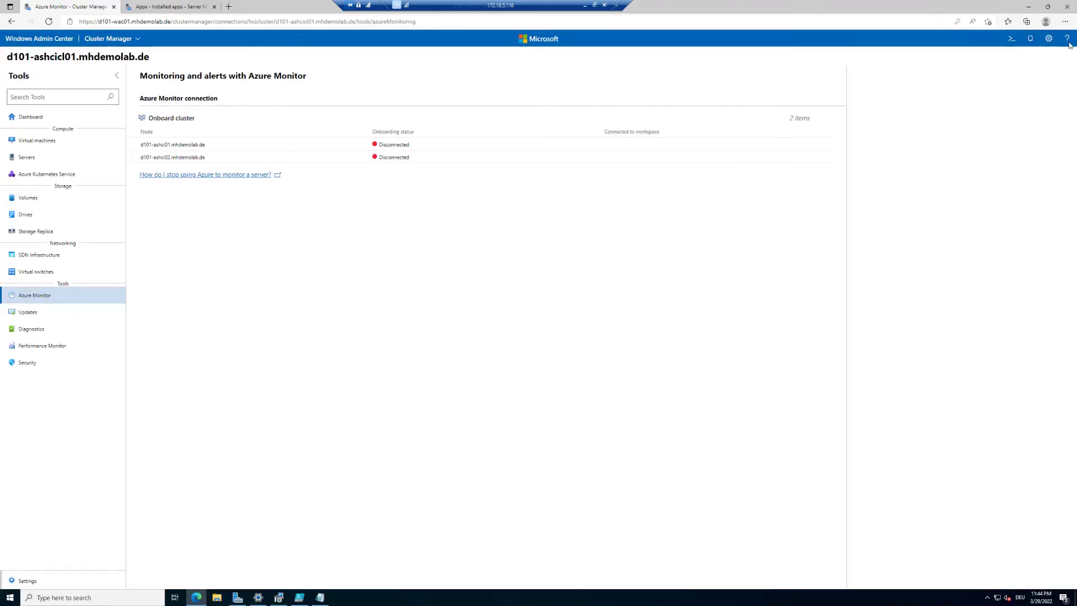
pyautogui.click(1031, 40)
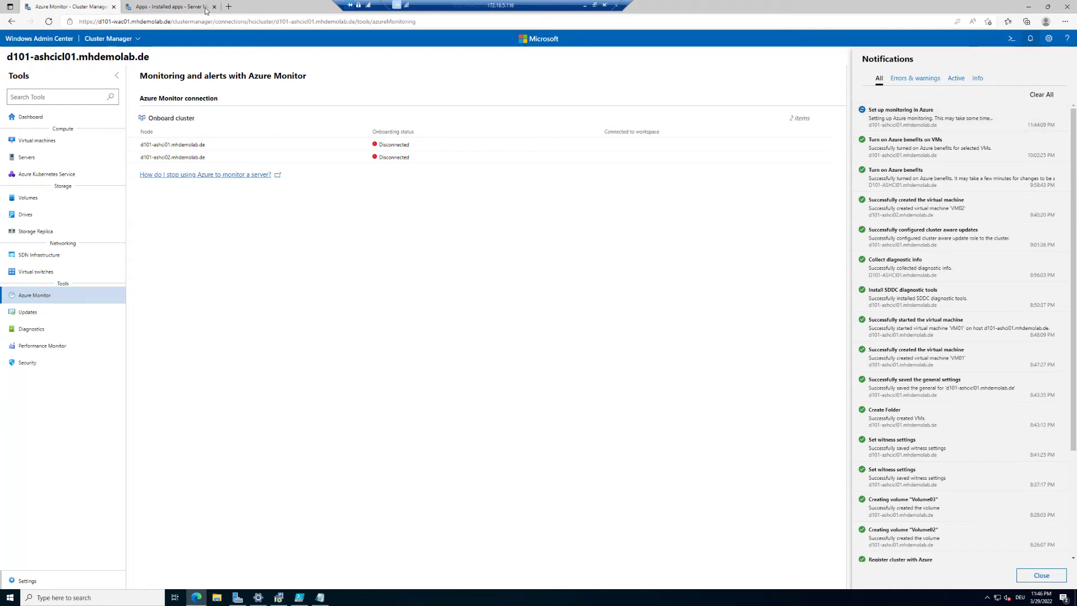
# Step: Refresh the installed apps on server D101-ASHCI01, and return to the cluster to check the monitoring setup's status
pyautogui.click(169, 8)
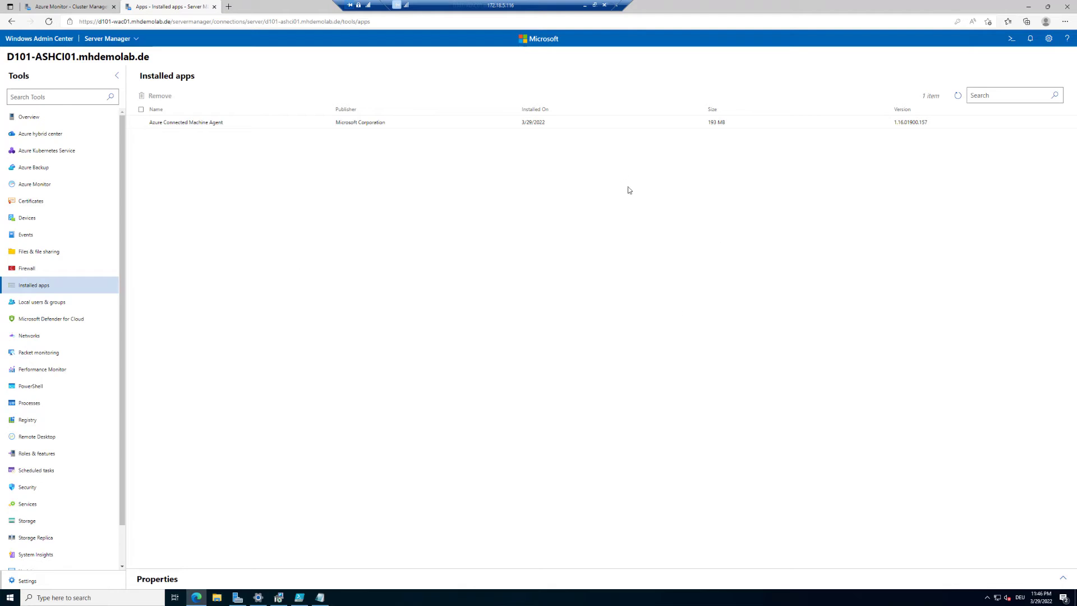
pyautogui.click(958, 97)
pyautogui.click(958, 98)
pyautogui.click(73, 6)
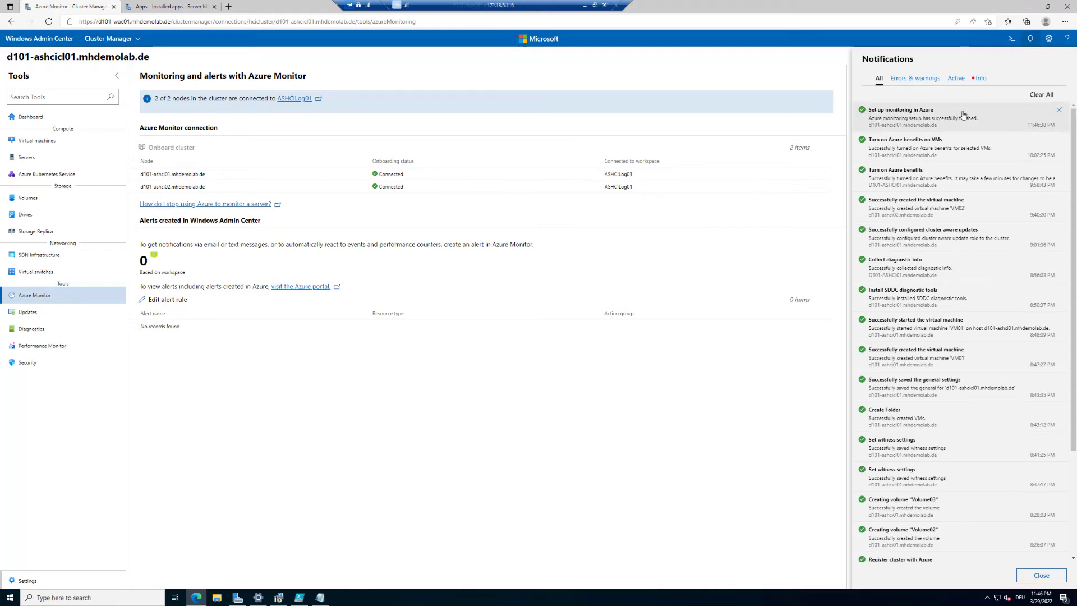
pyautogui.click(796, 63)
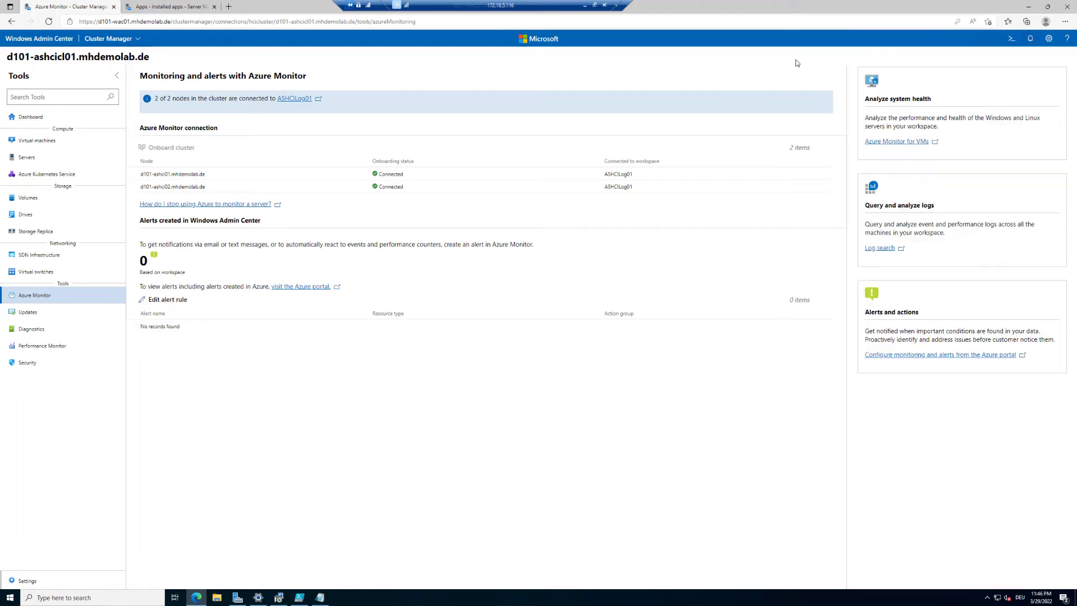
# Step: Examine server D101-ASHCI01's refreshed app list for the Dependency Agent and Microsoft Monitoring Agent, and return to the cluster's Azure Monitor page
pyautogui.click(171, 8)
pyautogui.click(957, 96)
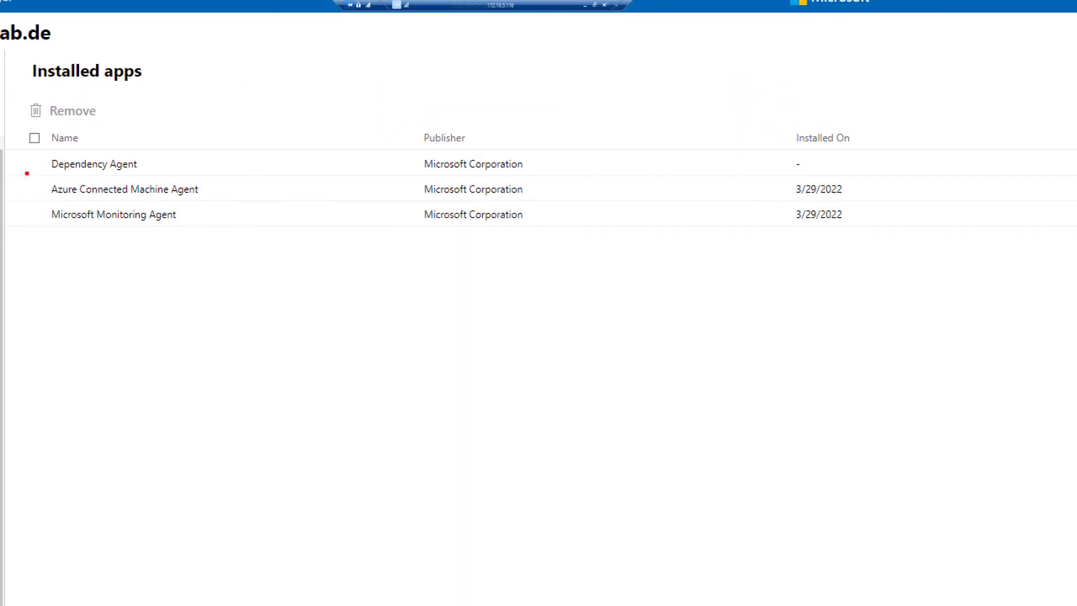
pyautogui.moveTo(41, 148)
pyautogui.mouseDown()
pyautogui.moveTo(95, 166)
pyautogui.moveTo(320, 198)
pyautogui.moveTo(513, 198)
pyautogui.moveTo(570, 175)
pyautogui.mouseUp()
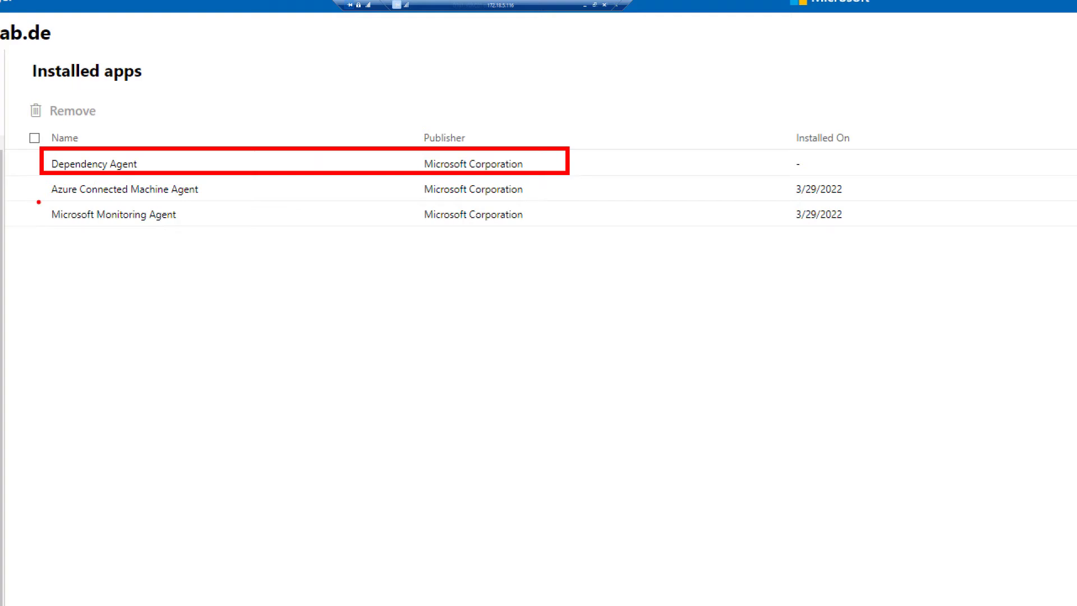
pyautogui.moveTo(39, 202)
pyautogui.mouseDown()
pyautogui.moveTo(242, 245)
pyautogui.moveTo(476, 249)
pyautogui.moveTo(586, 238)
pyautogui.moveTo(585, 229)
pyautogui.mouseUp()
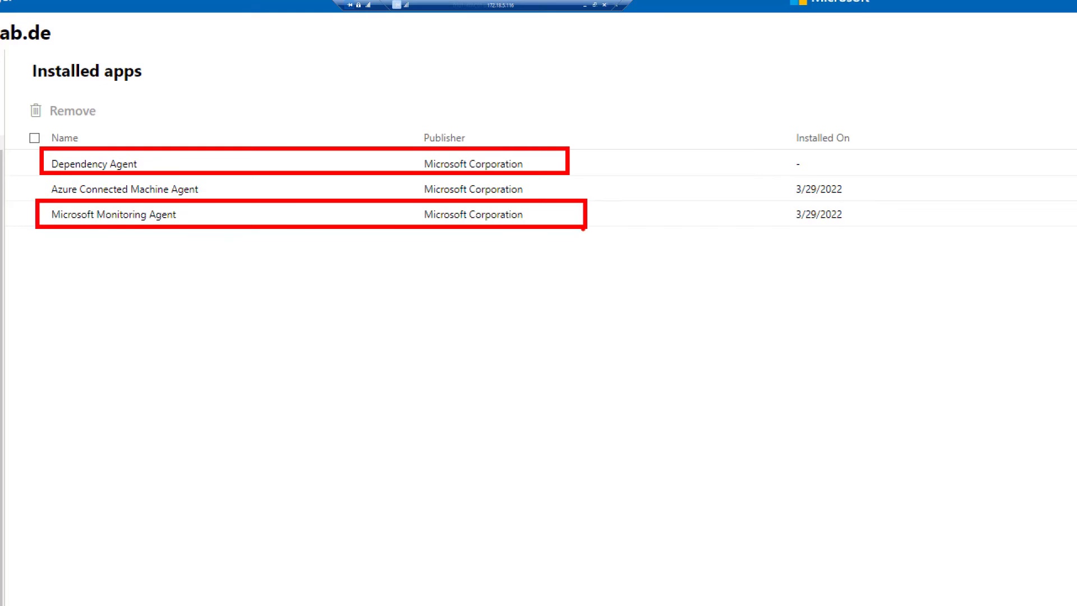
pyautogui.click(68, 8)
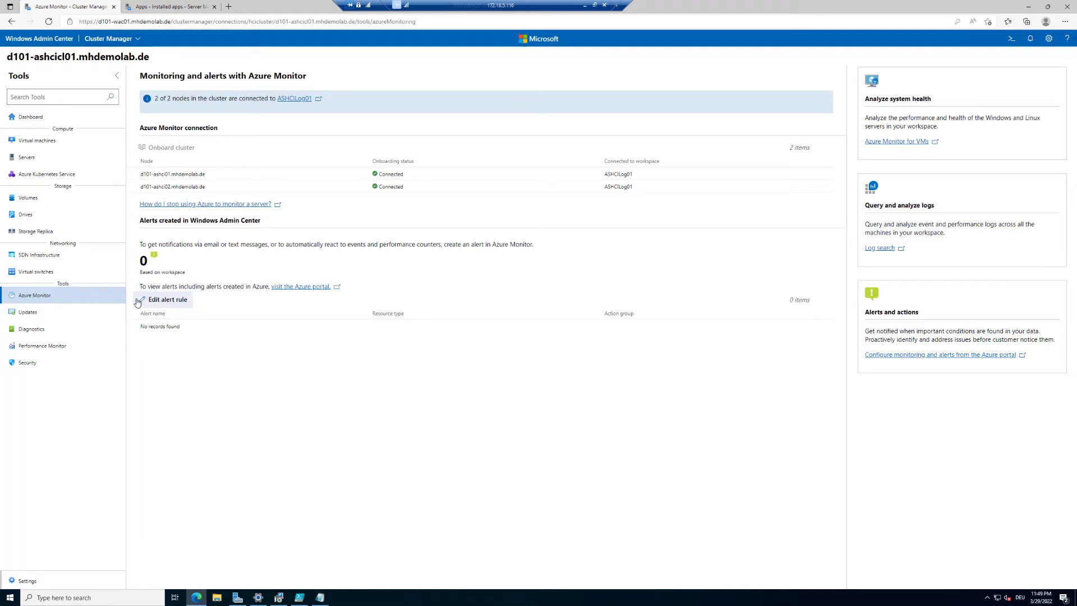
# Step: Edit the cluster's alert rules and select all preconfigured server health alerts, from CPU utilization to Health service alert
pyautogui.click(176, 304)
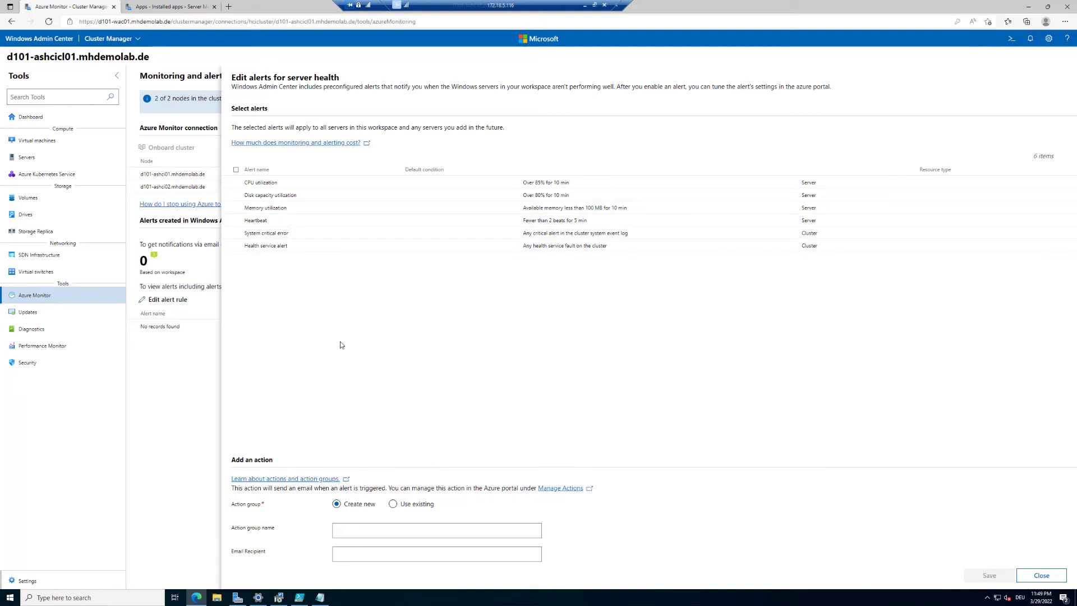
pyautogui.click(235, 183)
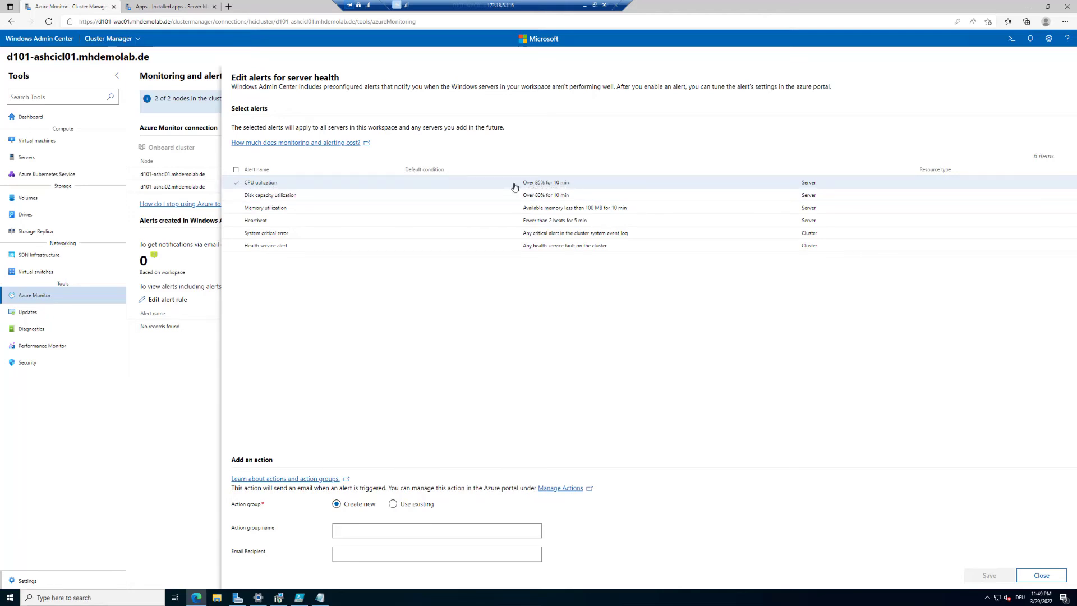
pyautogui.click(235, 195)
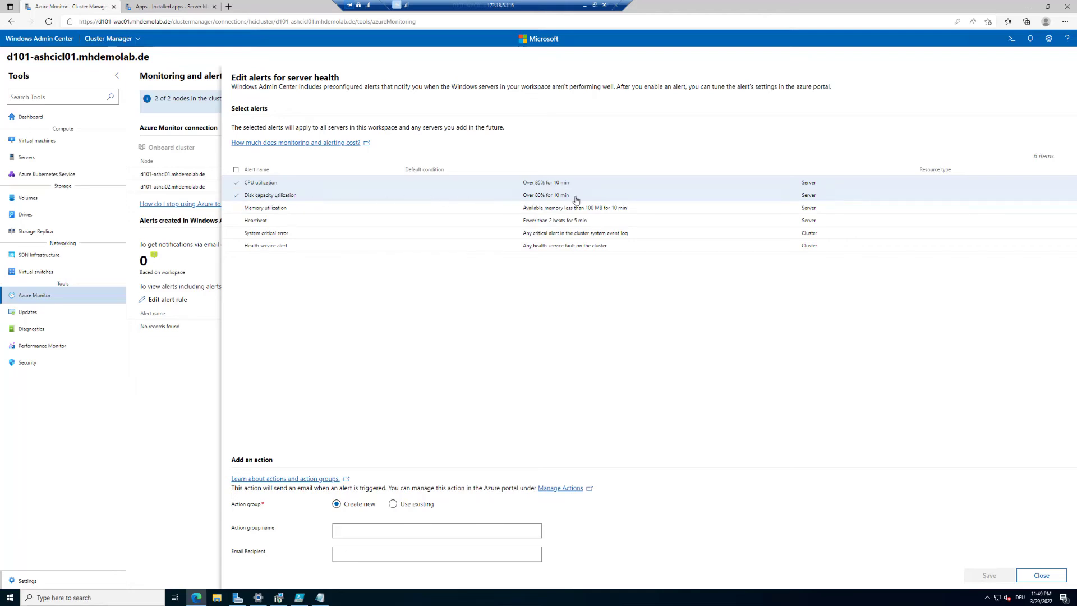
pyautogui.click(235, 209)
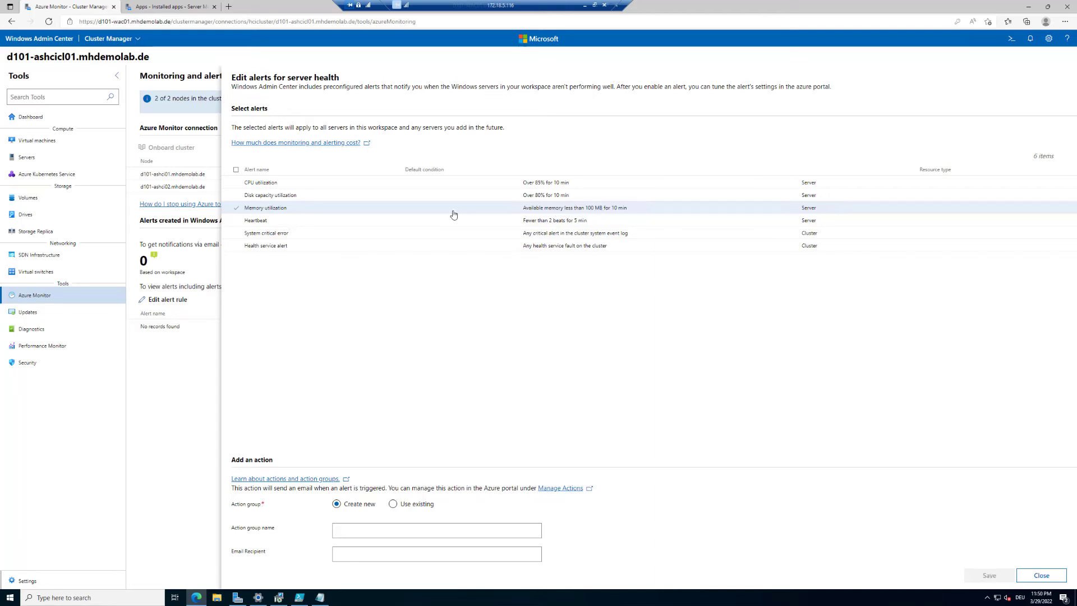
pyautogui.click(236, 221)
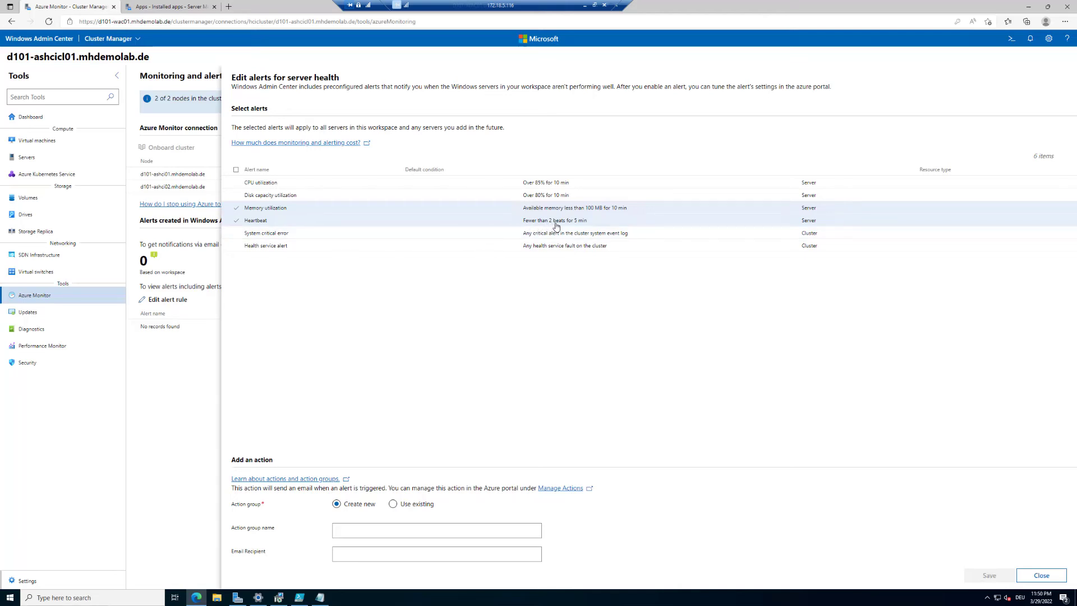
pyautogui.click(236, 233)
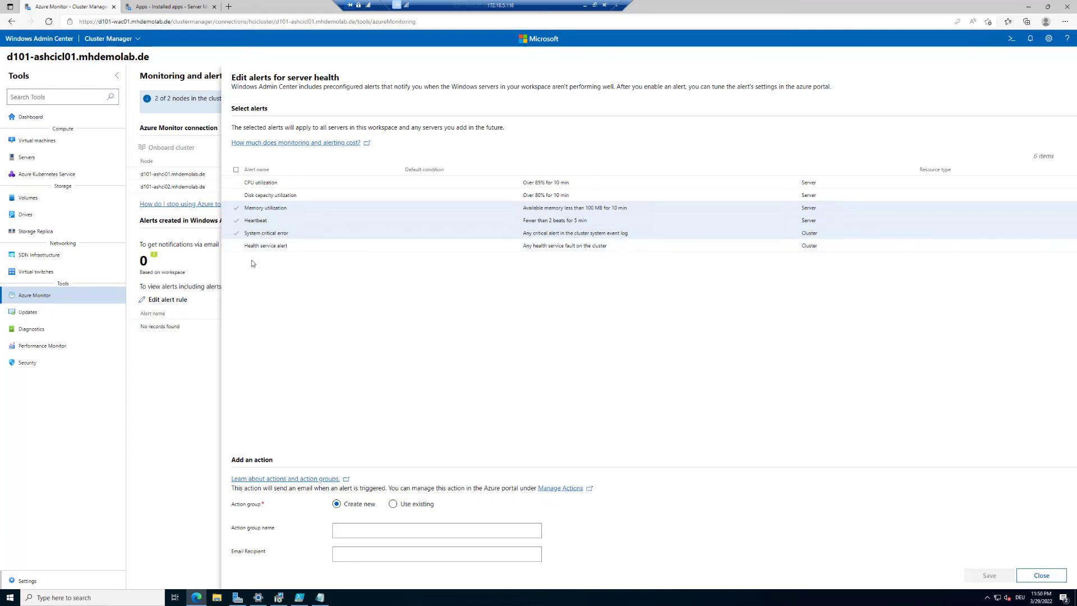
pyautogui.click(236, 247)
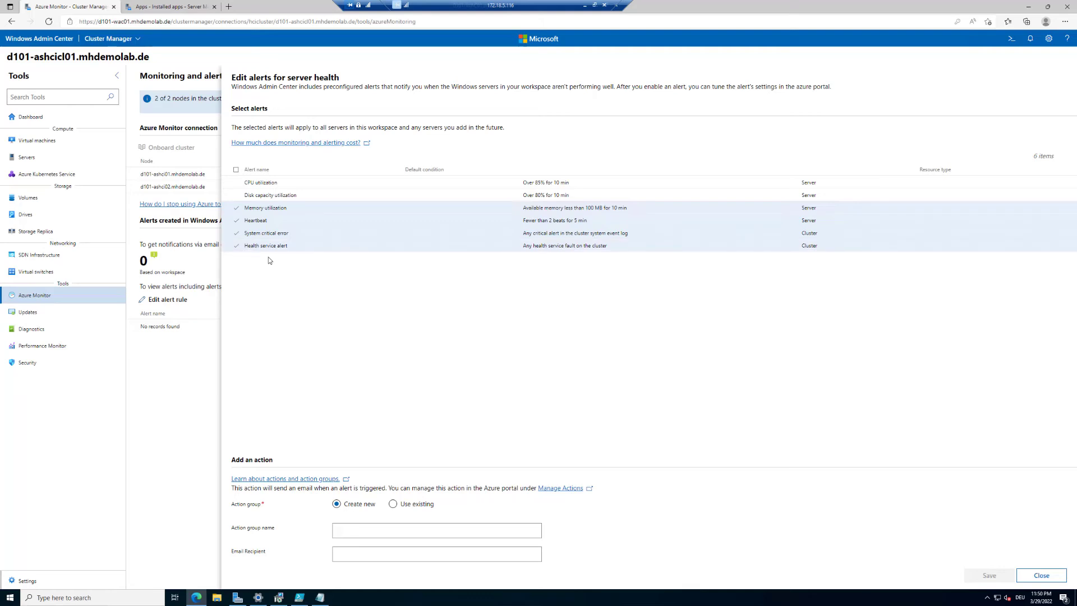
pyautogui.click(237, 172)
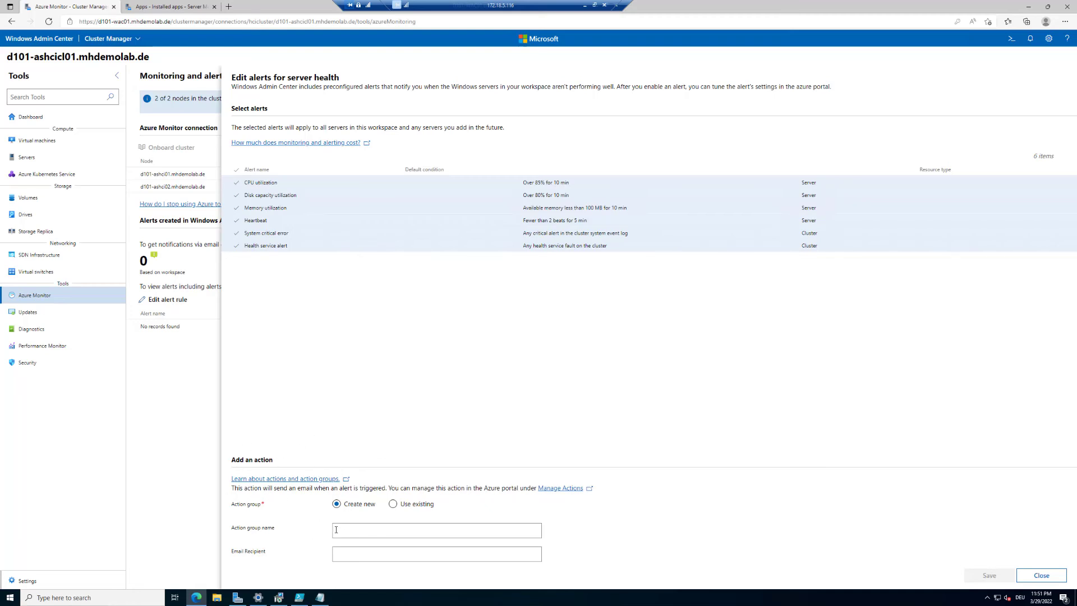
# Step: Specify a new action group named ASHCIAG01 for the alerts, and fill in the recipient's e-mail address
pyautogui.click(393, 504)
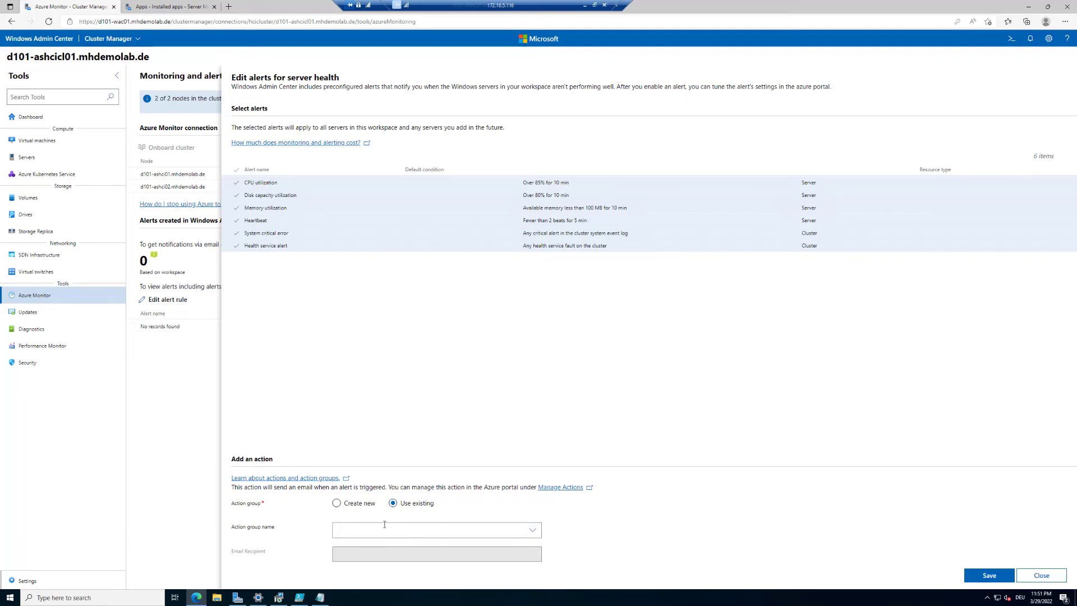
pyautogui.click(337, 505)
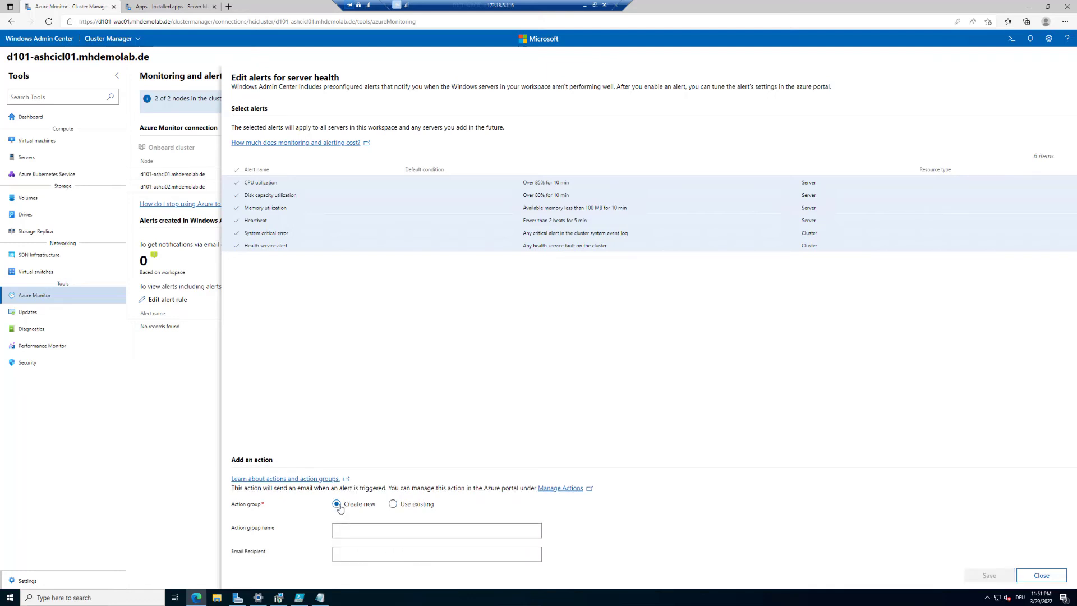
pyautogui.click(361, 528)
pyautogui.write('ASHCIAG01')
pyautogui.click(369, 550)
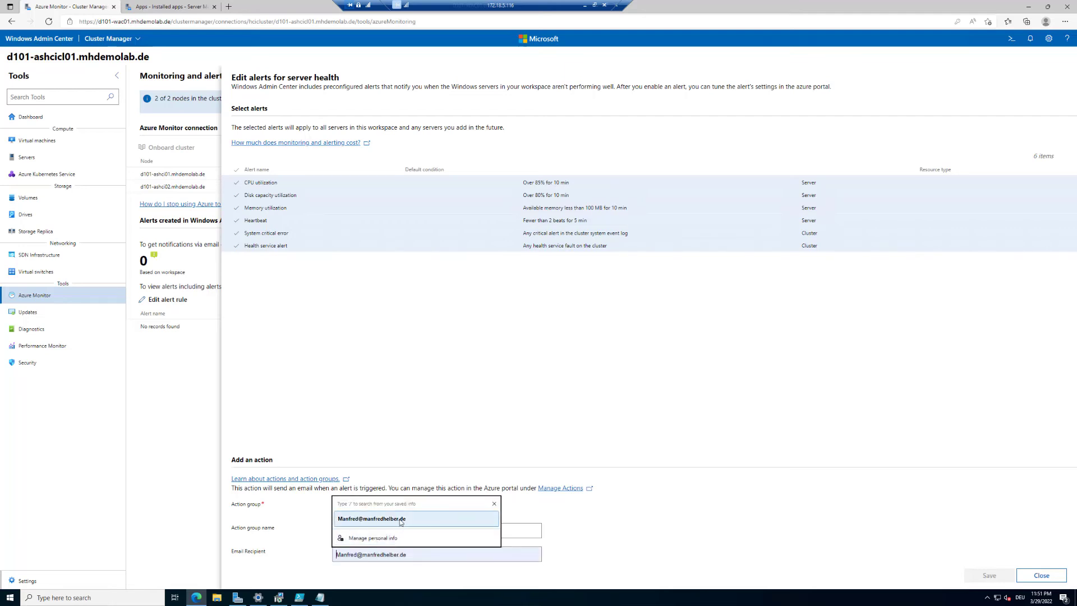
pyautogui.click(371, 519)
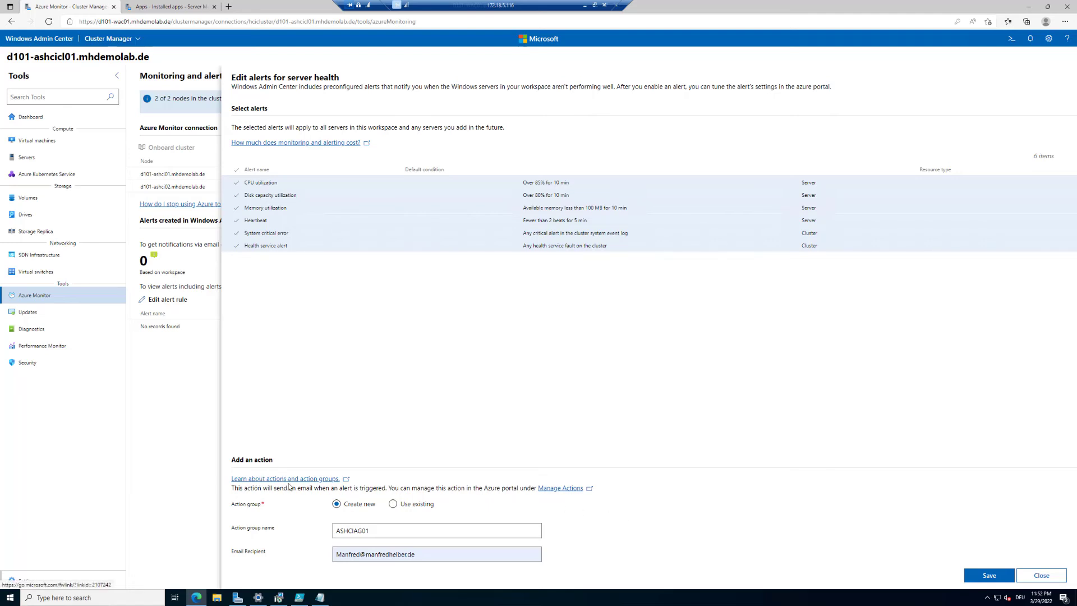
# Step: Open the alert action management link in a new browser tab, and examine the ASHCILog01 workspace's alerts in the Azure portal
pyautogui.rightClick(560, 489)
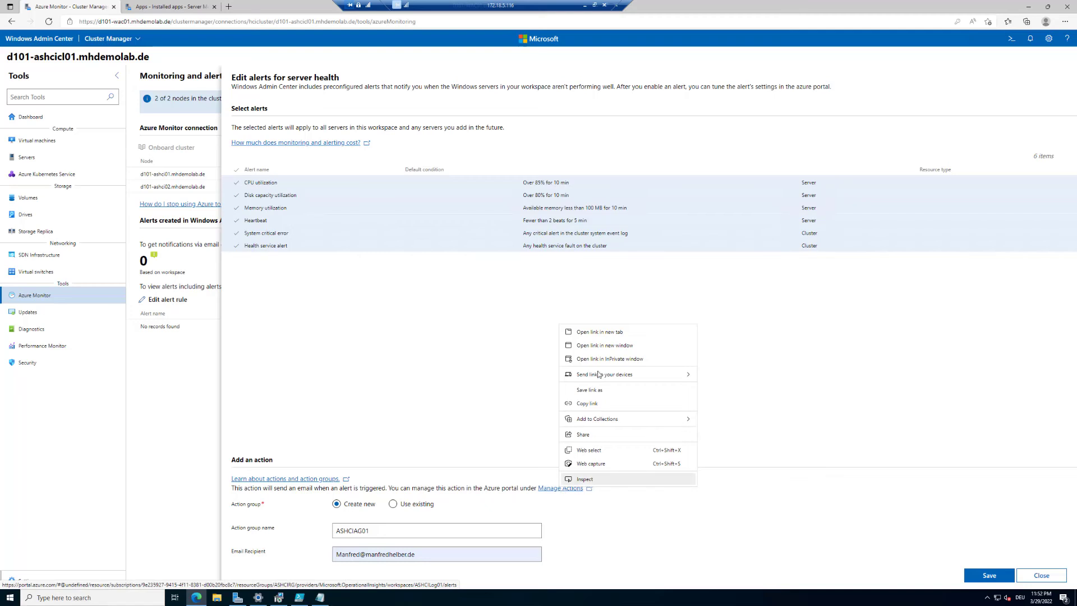
pyautogui.click(615, 332)
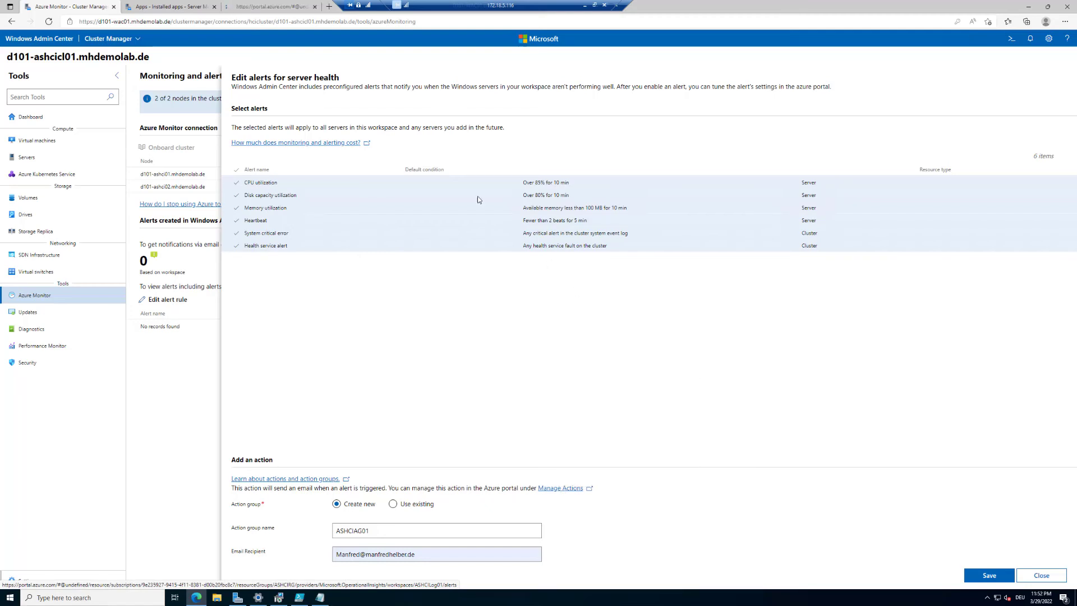
pyautogui.click(275, 5)
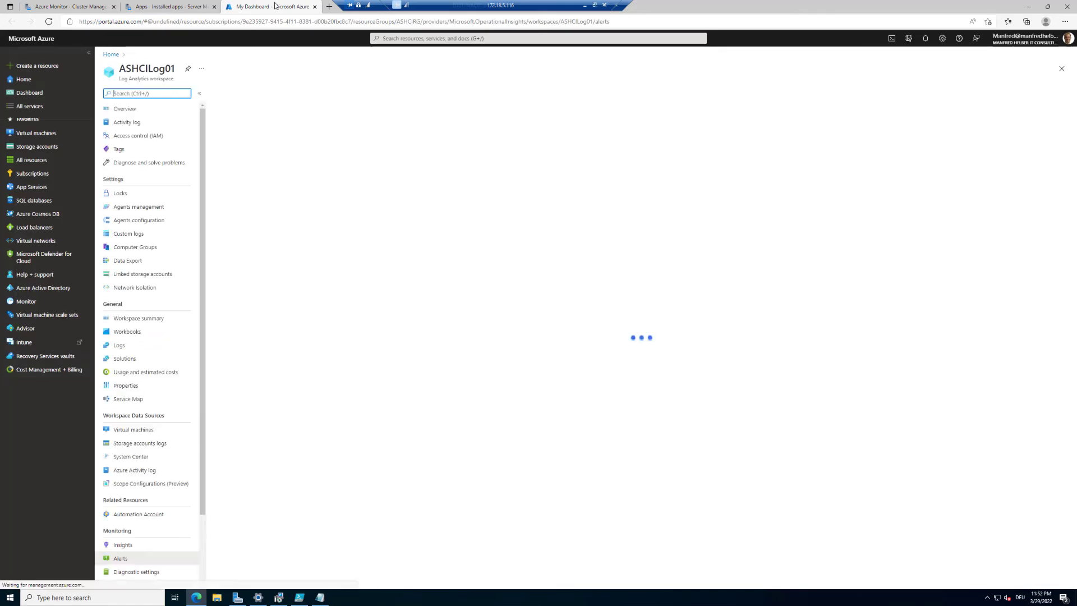
pyautogui.moveTo(119, 67); pyautogui.dragTo(177, 65)
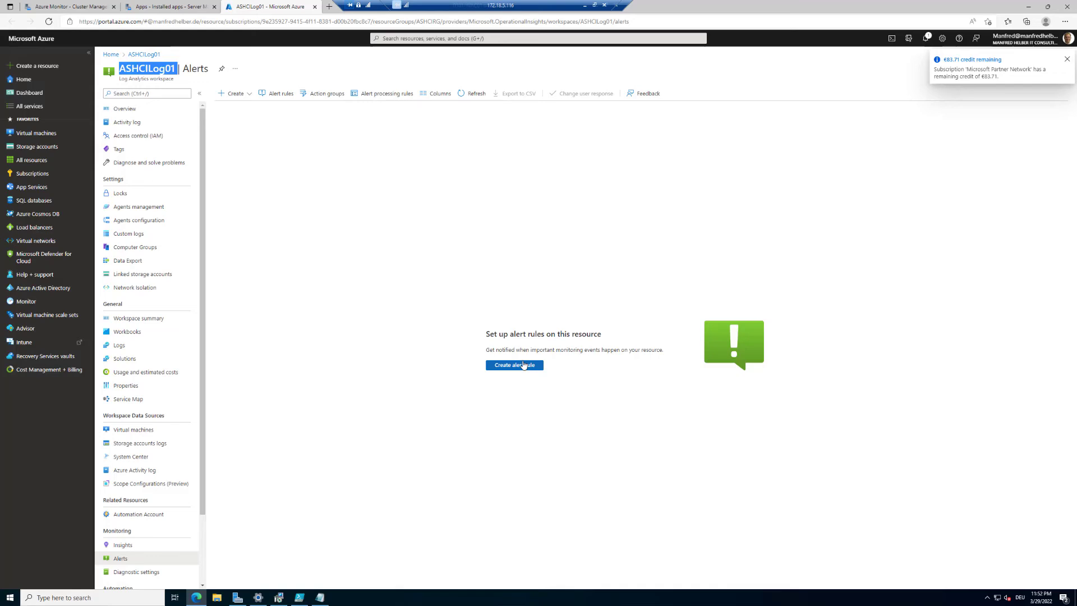
pyautogui.click(523, 366)
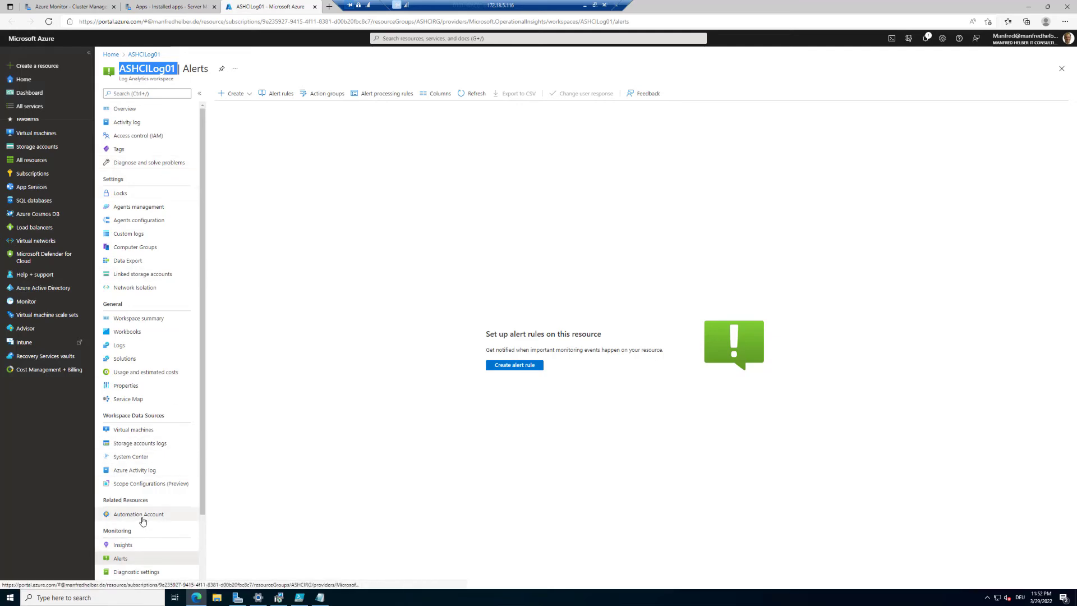
# Step: Return to the cluster's server health alerts, save the alert rules with their action group, and check the notifications
pyautogui.click(63, 6)
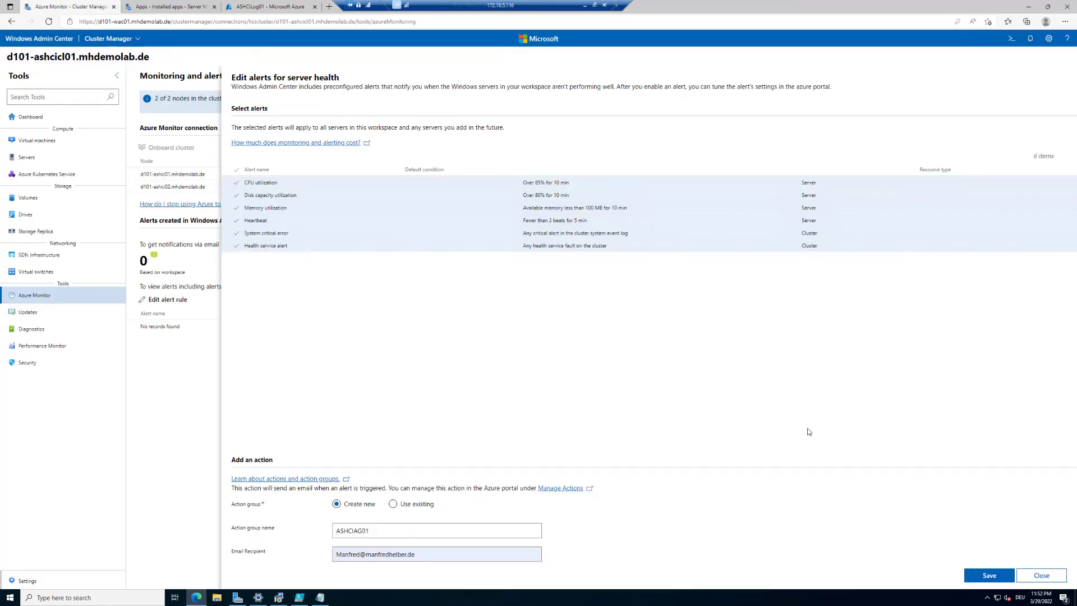
pyautogui.click(990, 577)
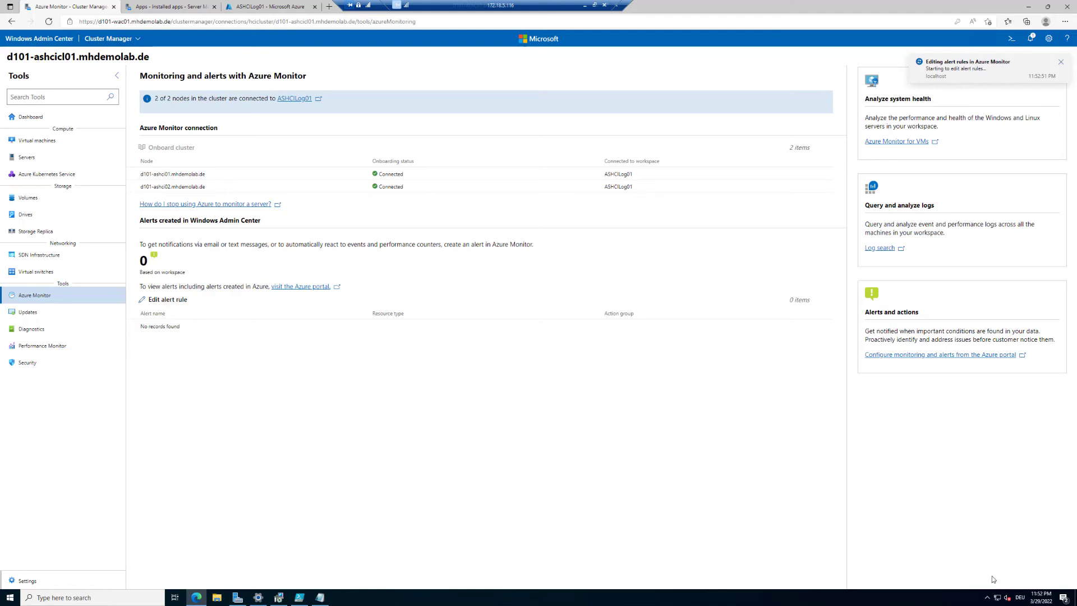
pyautogui.click(1030, 39)
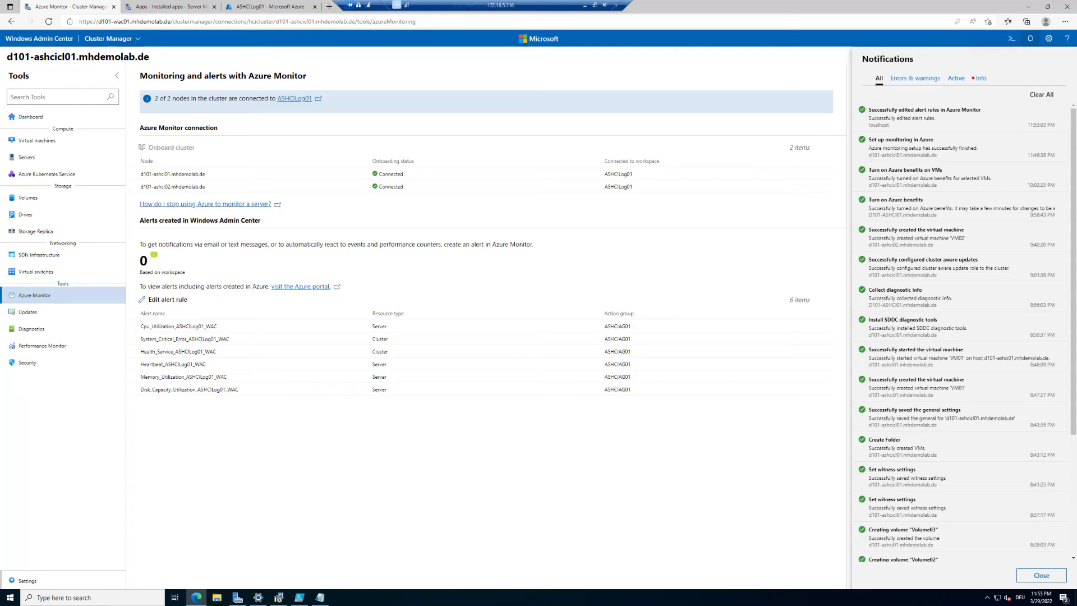
# Step: Close the cluster's notifications, open the ASHCIAG01 action group e-mail, download its pictures, and read the message
pyautogui.click(496, 490)
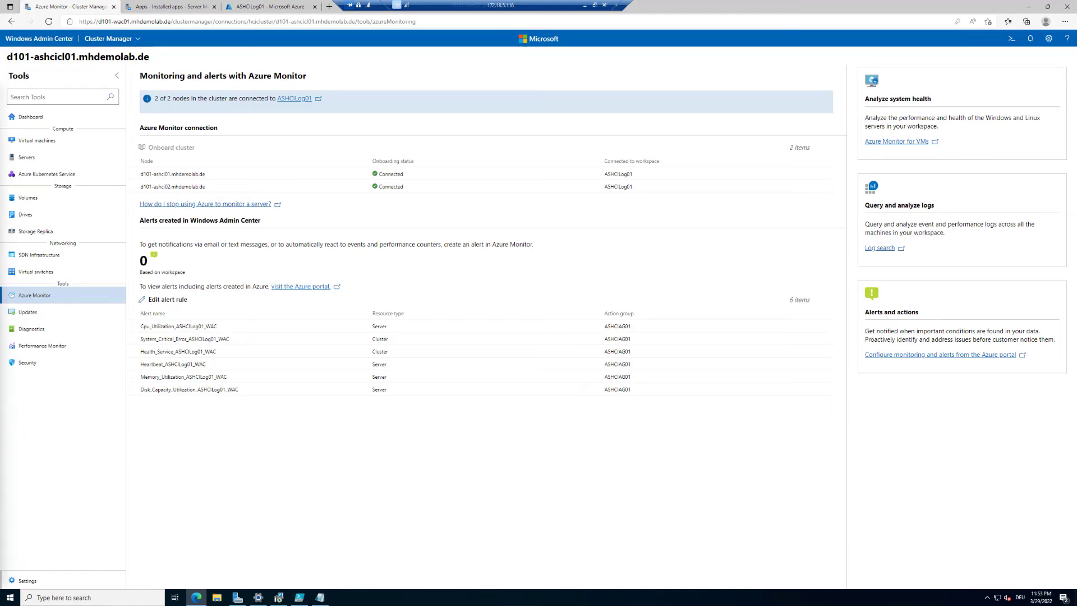
pyautogui.moveTo(0, 103); pyautogui.dragTo(375, 104)
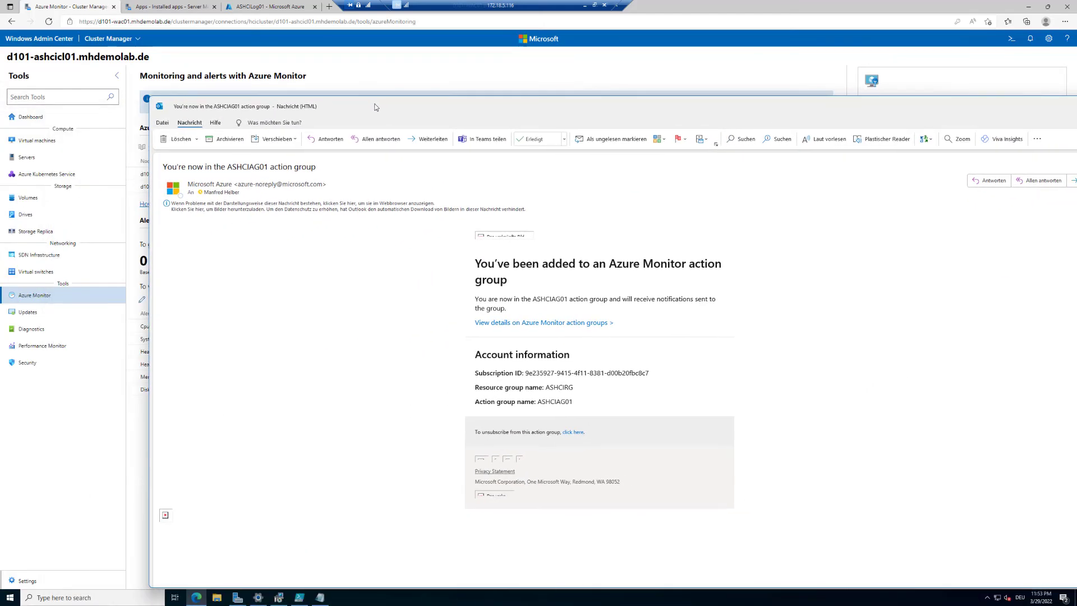
pyautogui.doubleClick(375, 107)
pyautogui.click(181, 114)
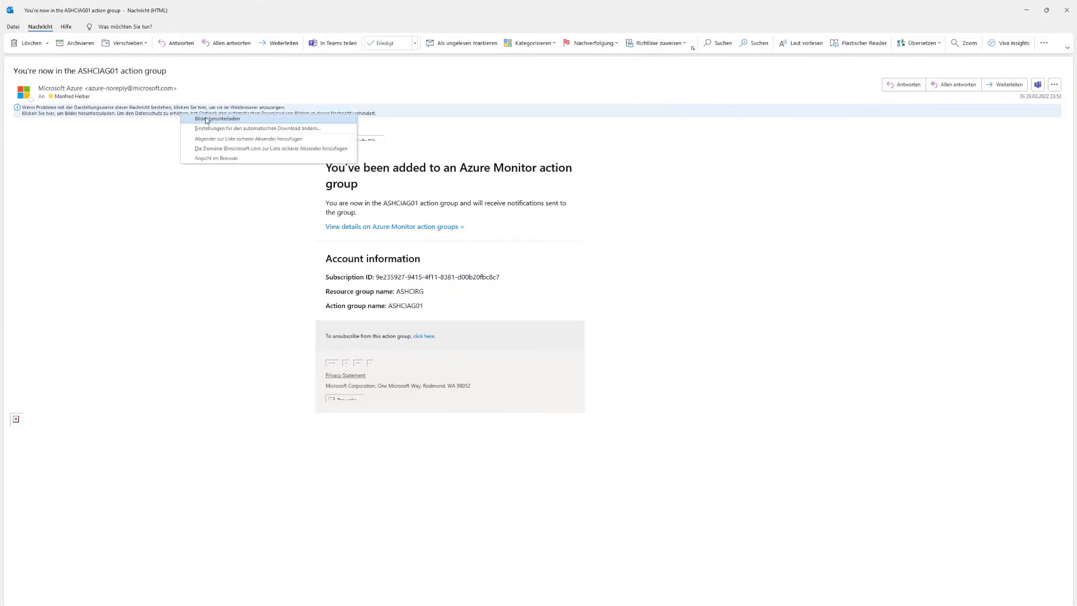
pyautogui.click(208, 119)
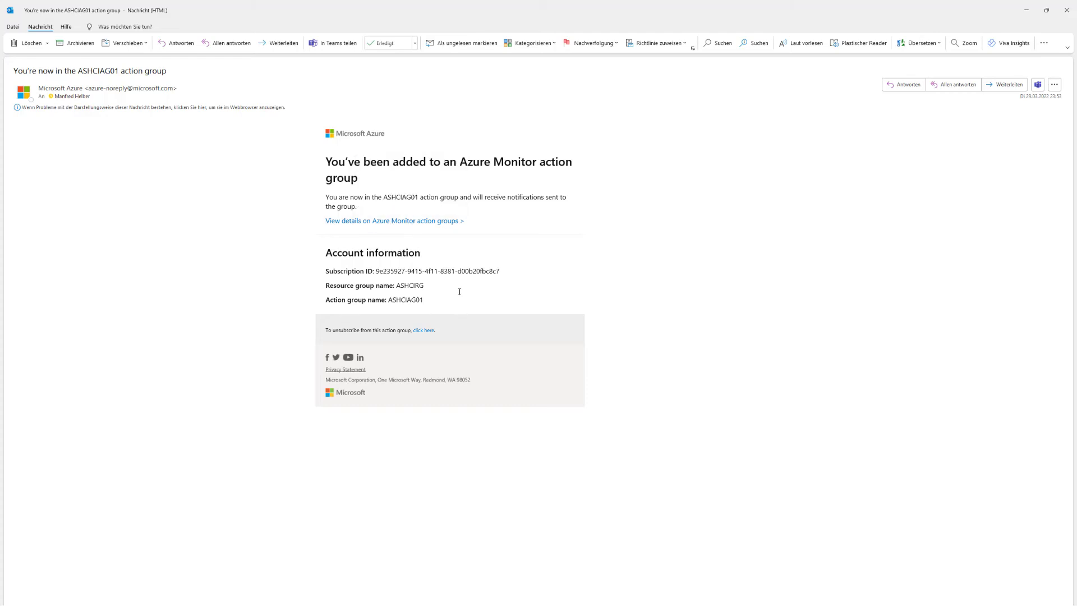
pyautogui.moveTo(571, 14); pyautogui.dragTo(0, 115)
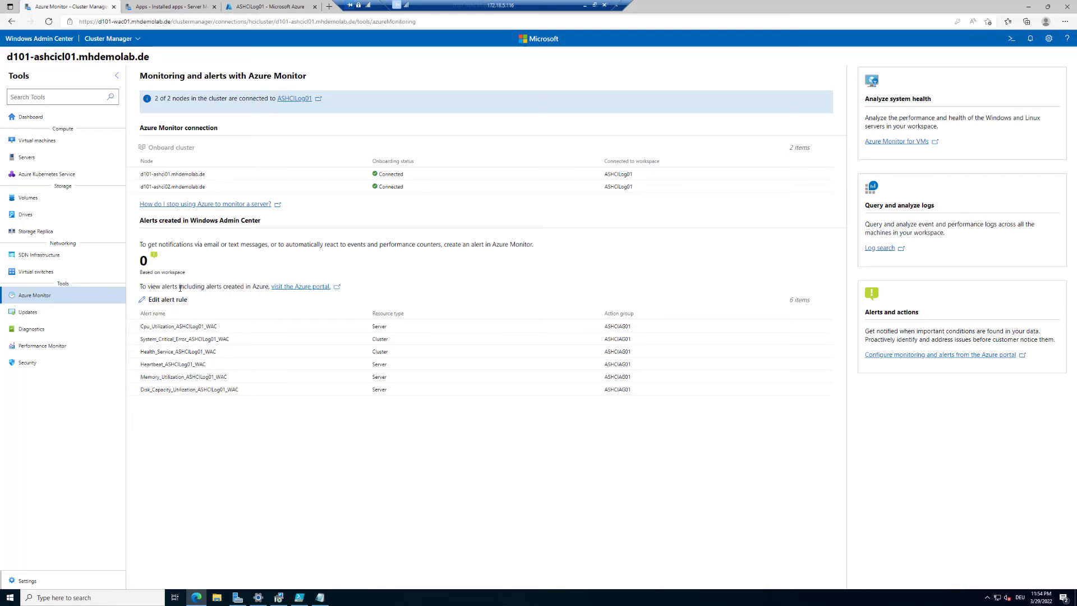
# Step: Follow the cluster's link for viewing alerts in the Azure portal, and reload the alerts page in the previously opened ASHCILog01 tab
pyautogui.moveTo(213, 288); pyautogui.dragTo(252, 288)
pyautogui.click(312, 287)
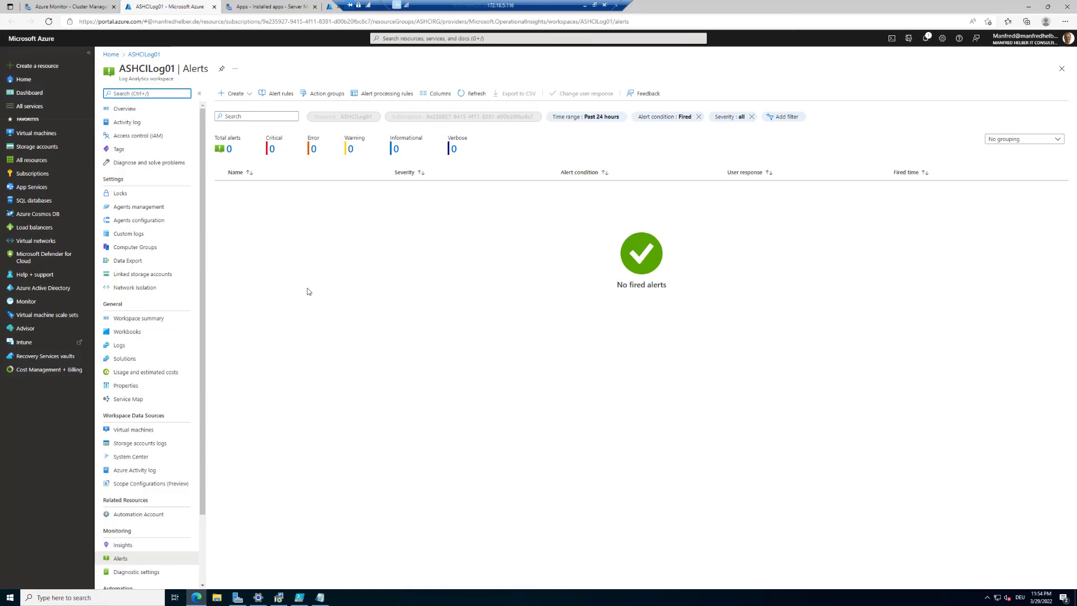
pyautogui.click(333, 11)
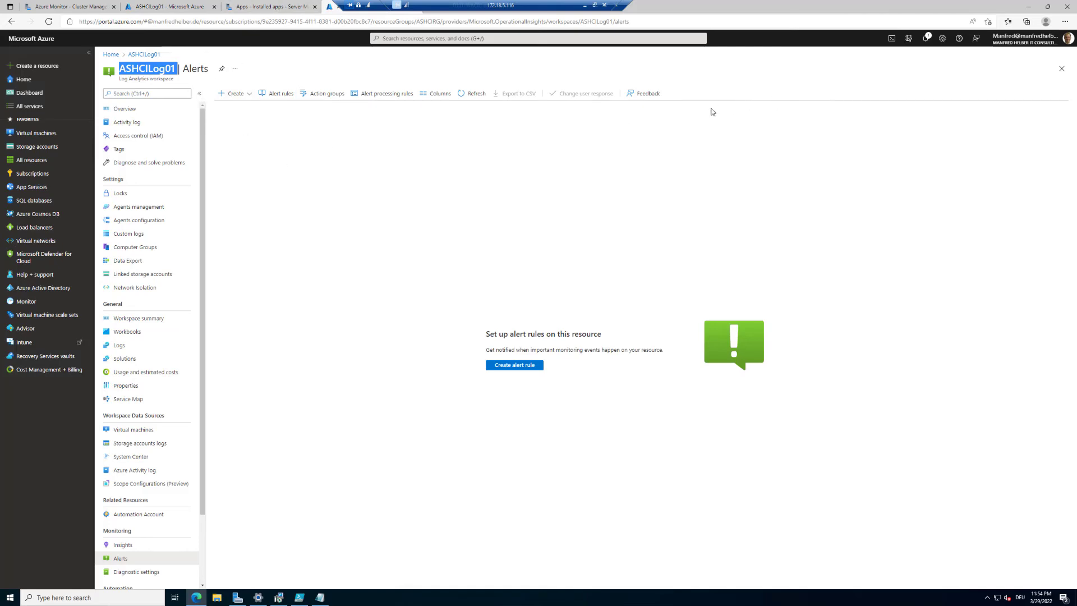
pyautogui.click(475, 93)
pyautogui.click(470, 94)
pyautogui.click(467, 94)
pyautogui.click(677, 22)
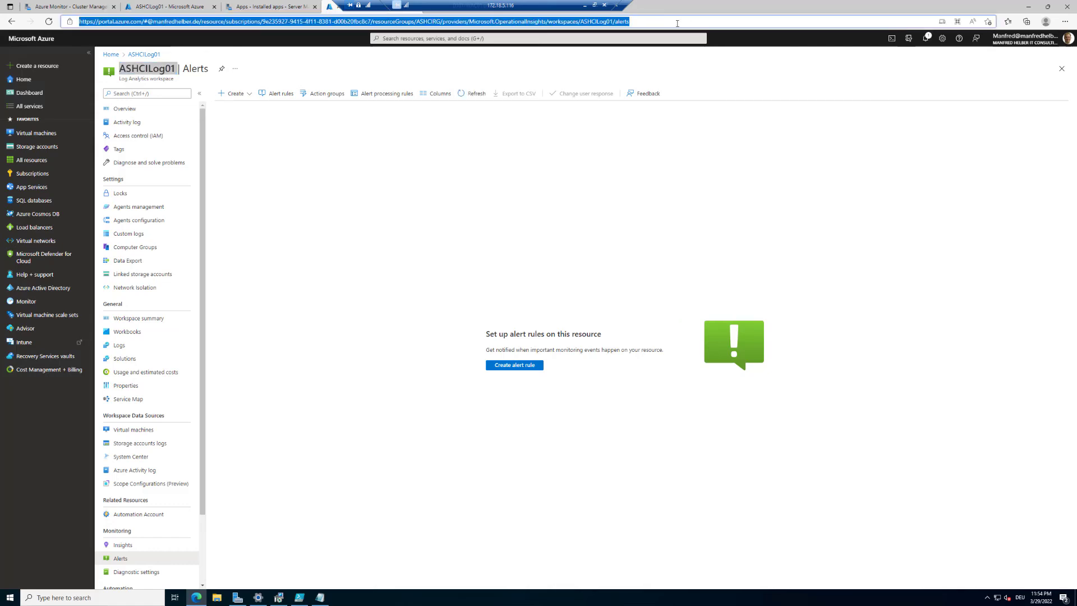
pyautogui.press('Return')
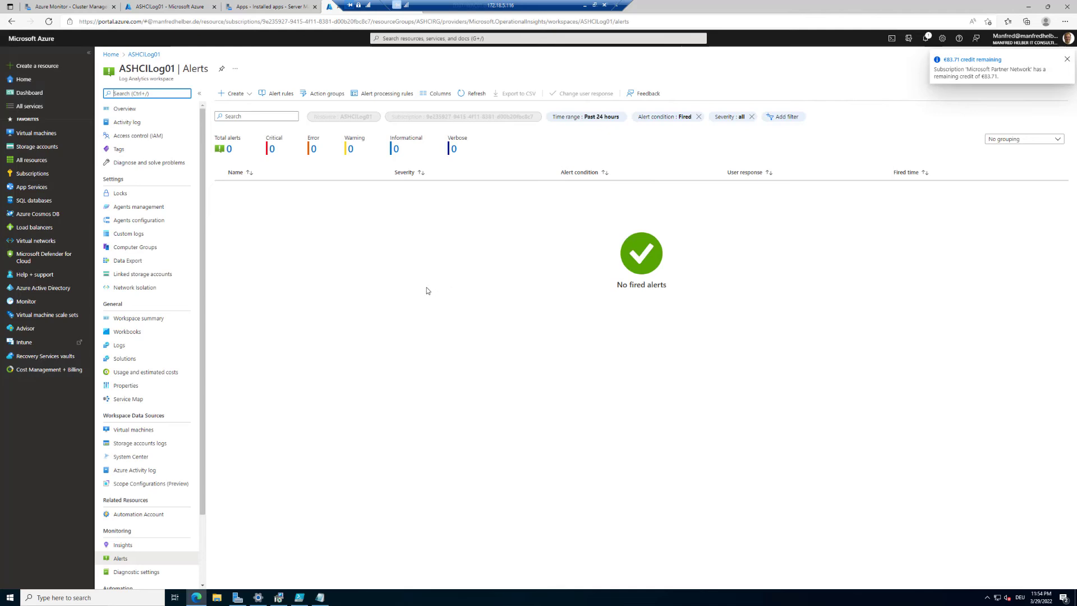
# Step: Open the dependency map of D101-ASHCI01 through the cluster's Azure Monitor for VMs link, and expand its client group
pyautogui.click(87, 8)
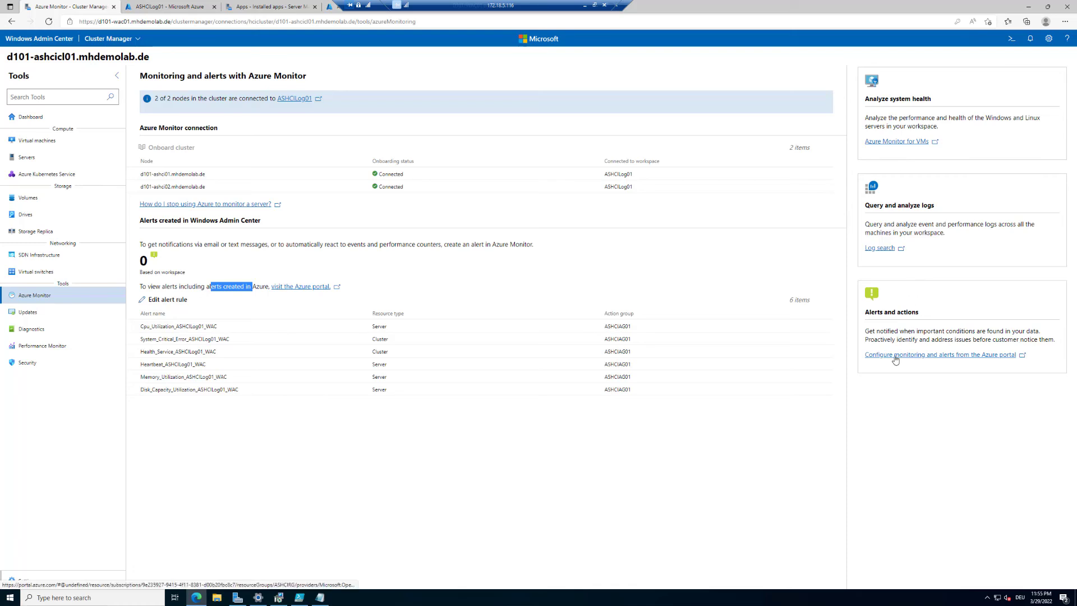
pyautogui.click(905, 142)
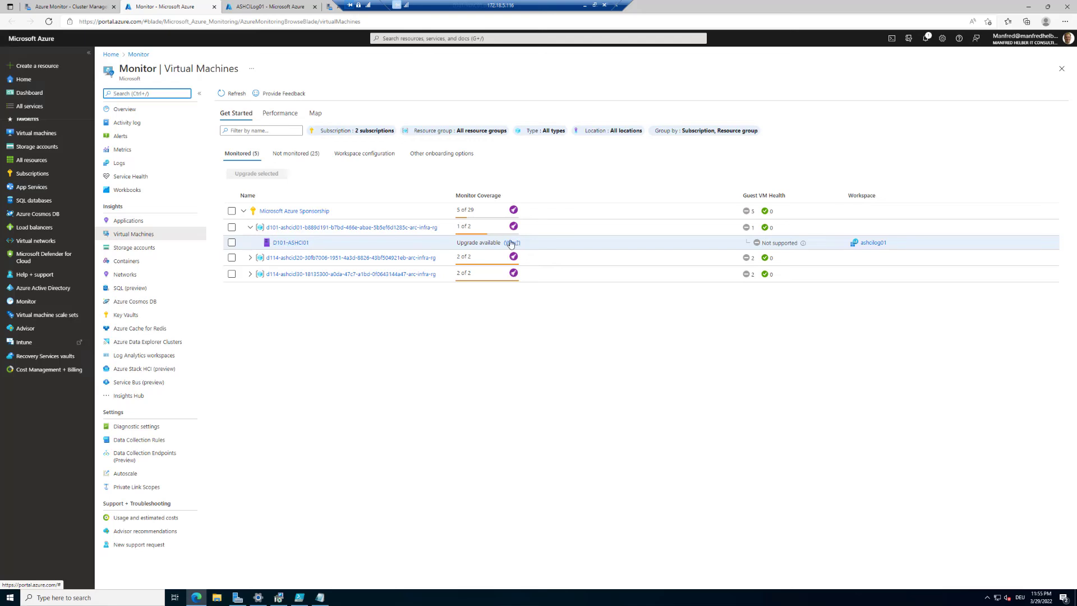
pyautogui.click(301, 243)
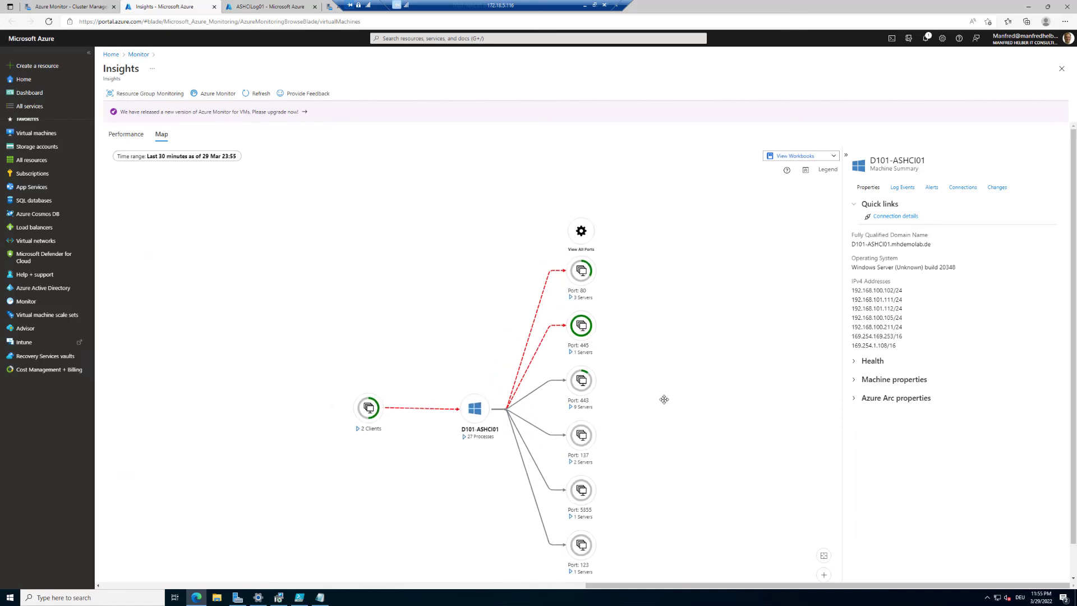
pyautogui.scroll(-1, 666, 402)
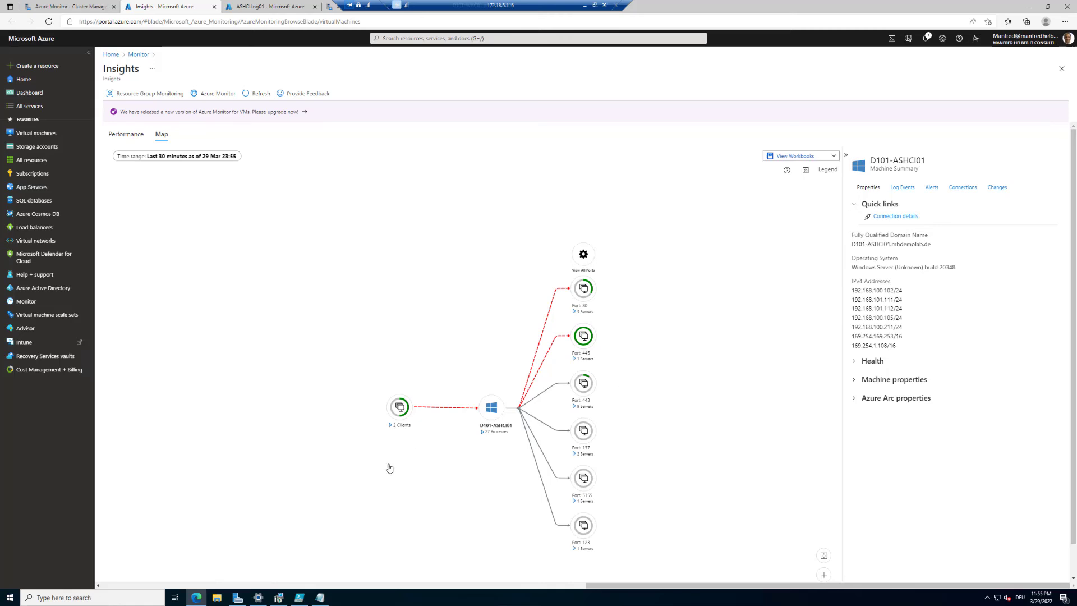
pyautogui.click(391, 426)
pyautogui.click(391, 429)
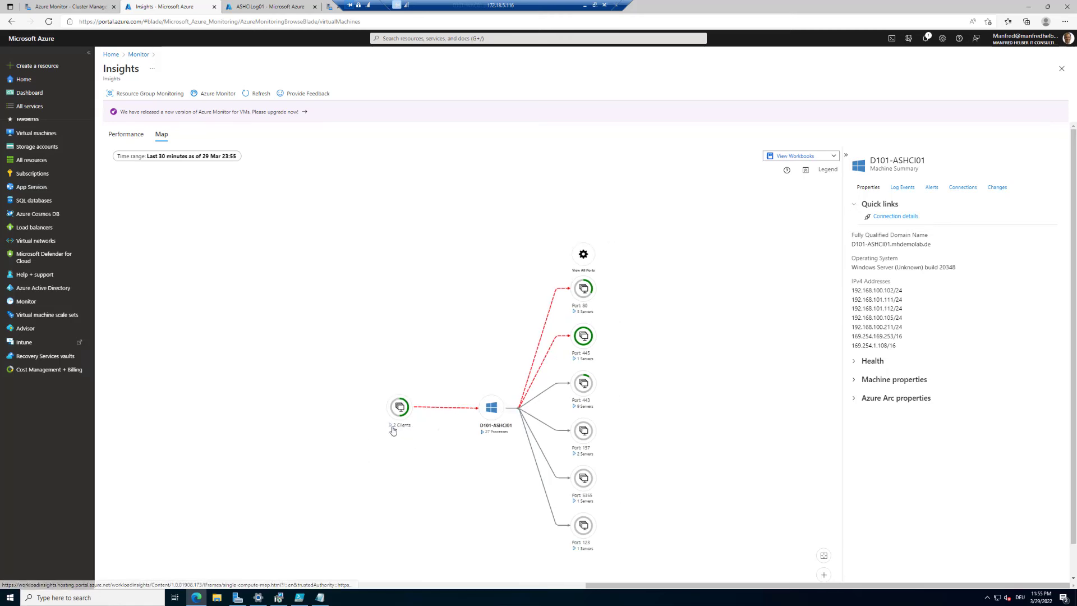
pyautogui.click(391, 428)
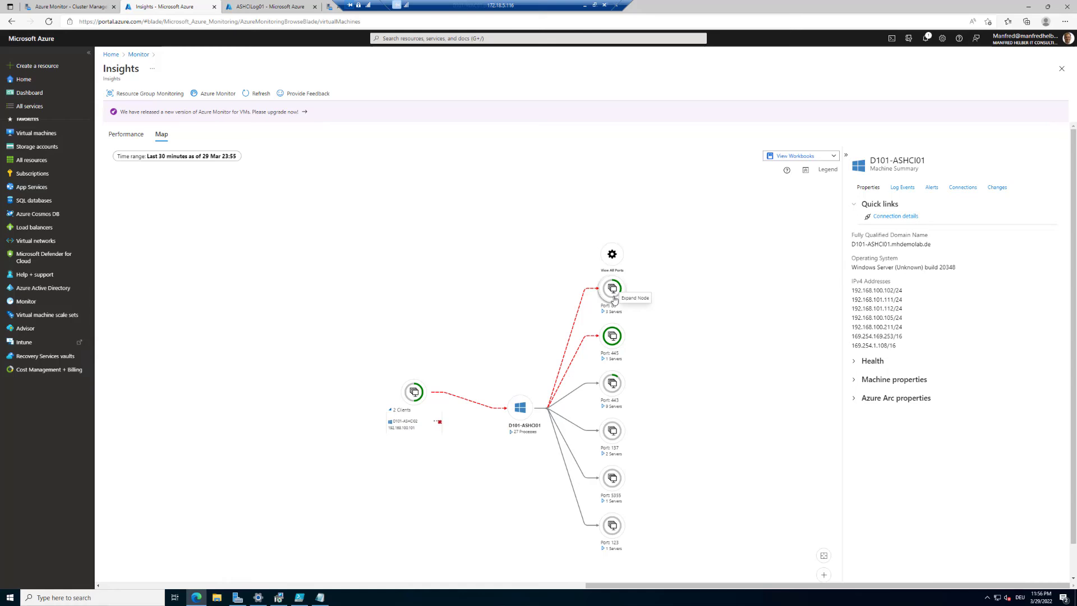
# Step: Expand the server groups for ports 80, 445 and 443 on the map, and examine the endpoints contacted over port 443
pyautogui.click(604, 314)
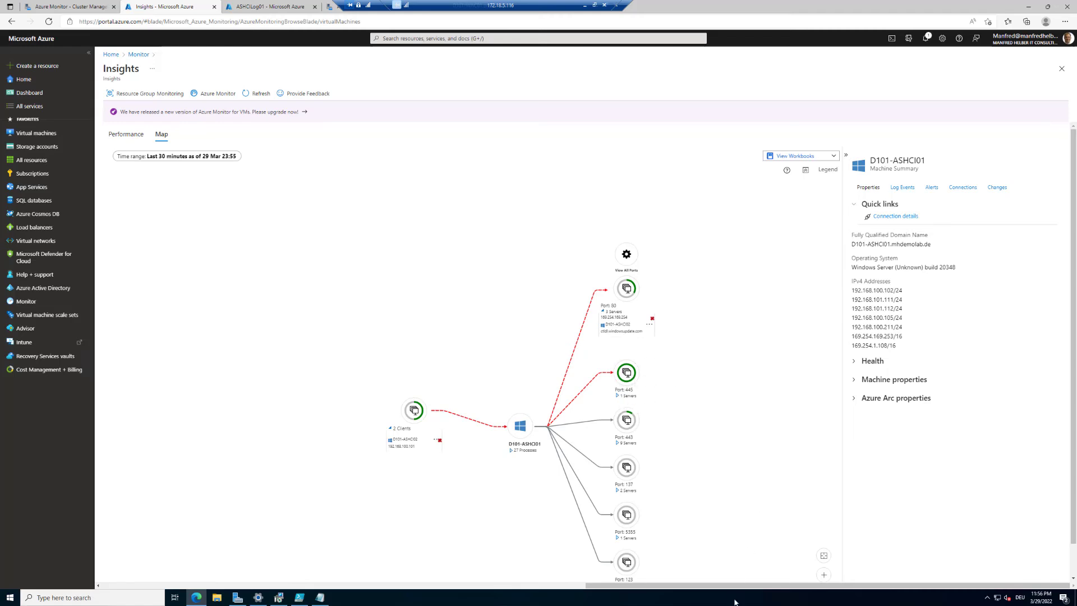
pyautogui.click(618, 396)
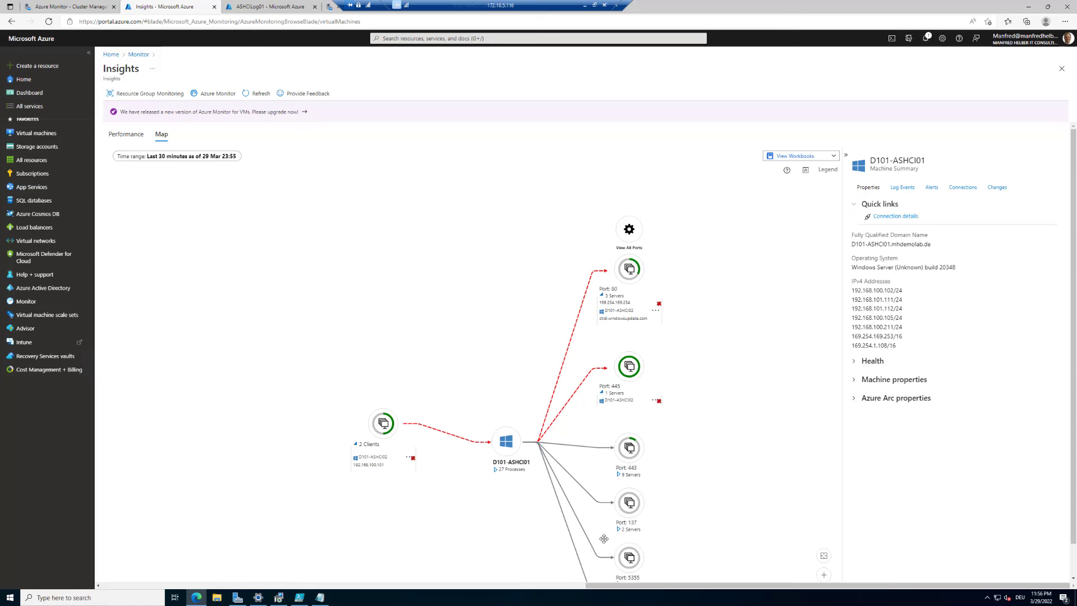
pyautogui.click(619, 475)
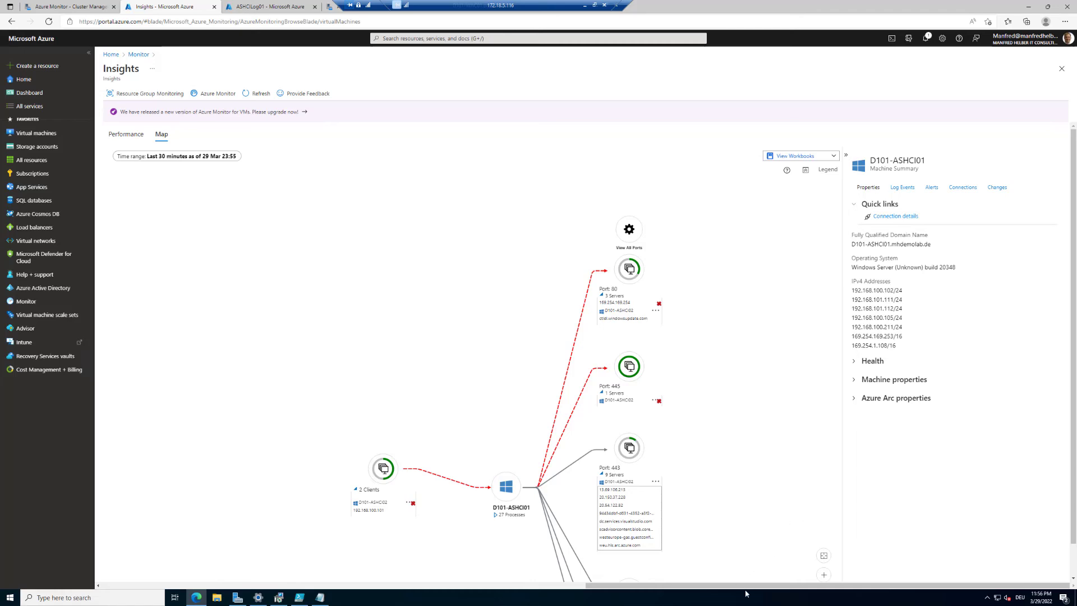
pyautogui.click(716, 548)
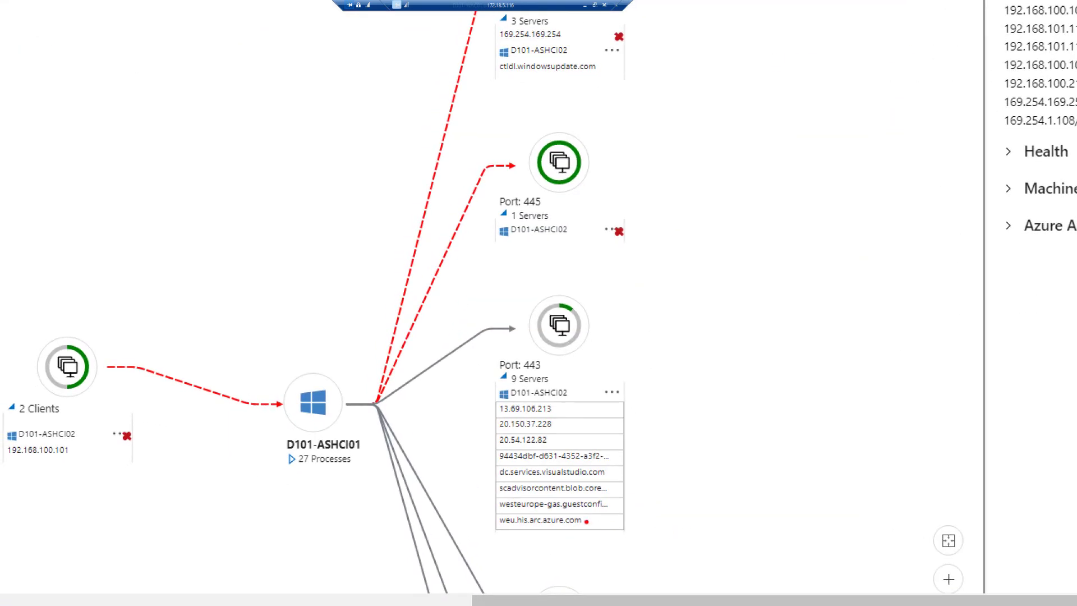
pyautogui.moveTo(492, 512); pyautogui.dragTo(617, 529)
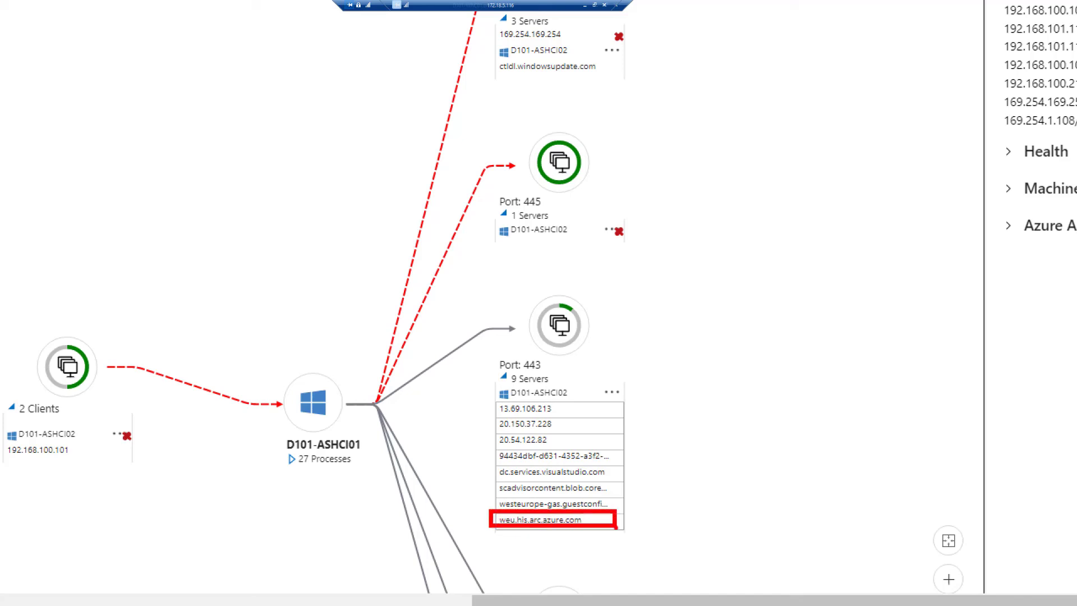
pyautogui.moveTo(493, 461); pyautogui.dragTo(630, 483)
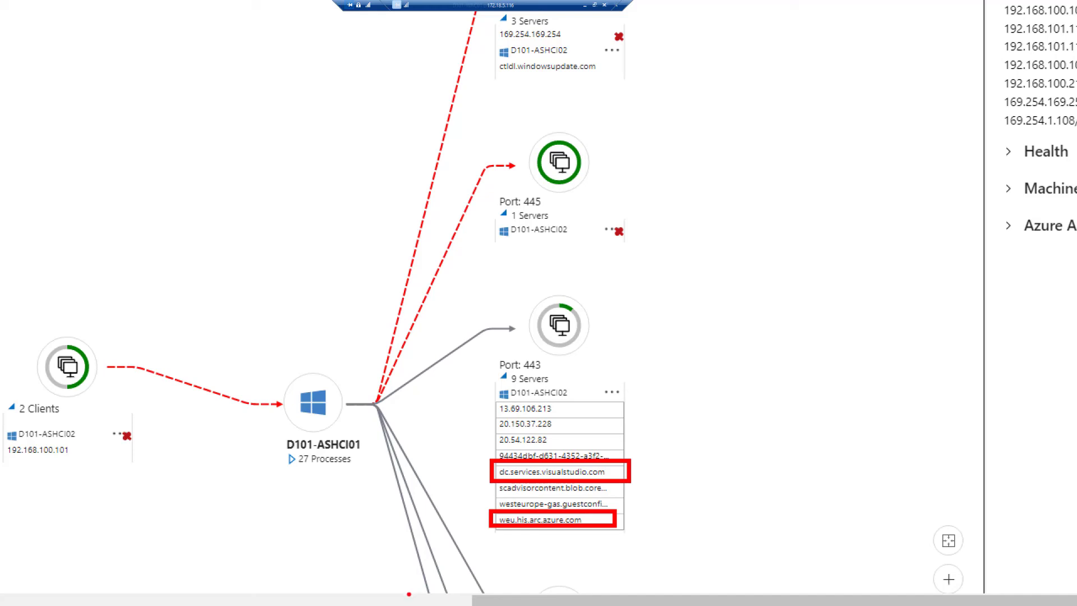
pyautogui.press('Escape')
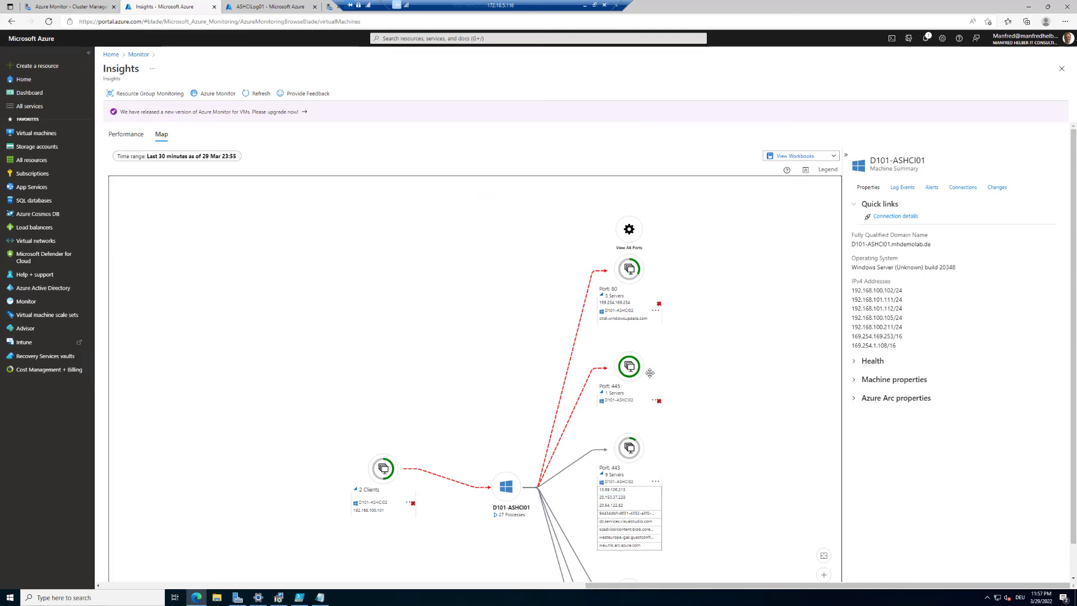
pyautogui.scroll(-1, 643, 453)
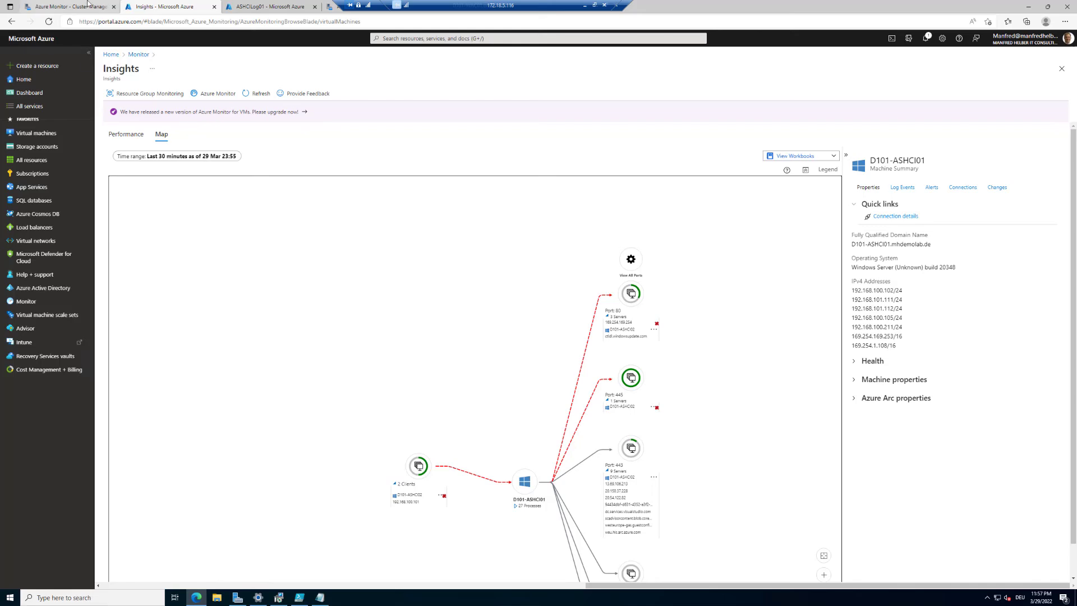
# Step: Reopen Azure Monitor for VMs from the cluster's monitoring page, view the d101-ashcicl01 resource group's performance, and go to the Monitor overview
pyautogui.click(86, 3)
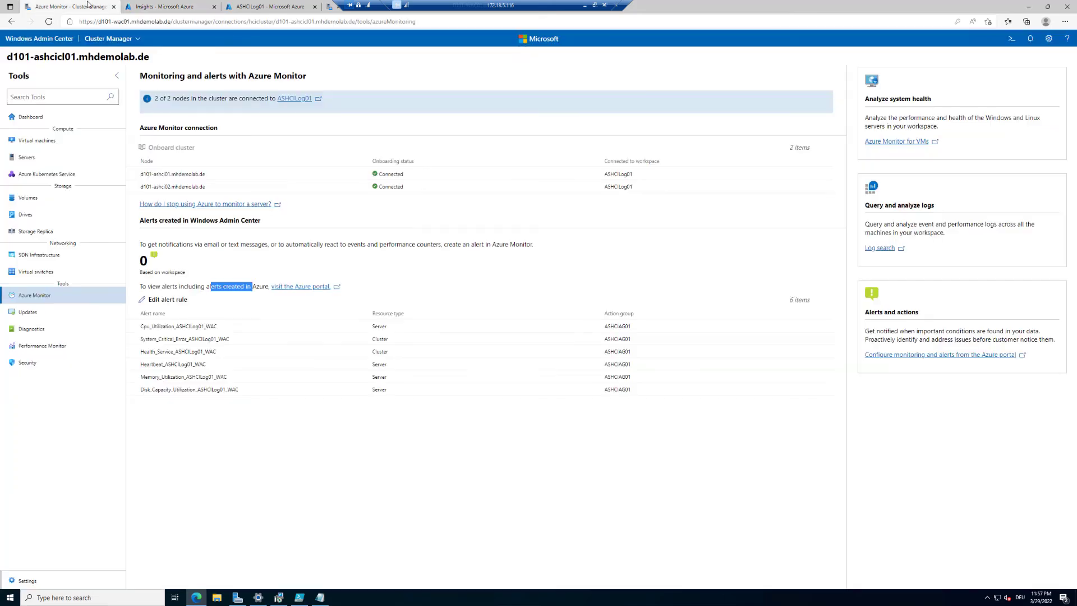
pyautogui.click(909, 142)
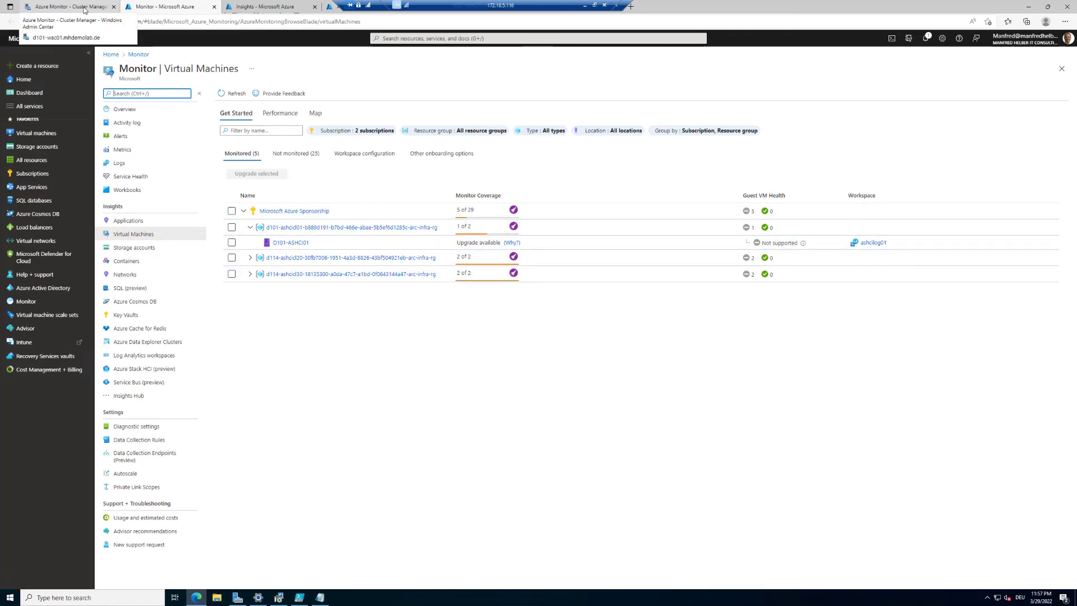
pyautogui.click(317, 228)
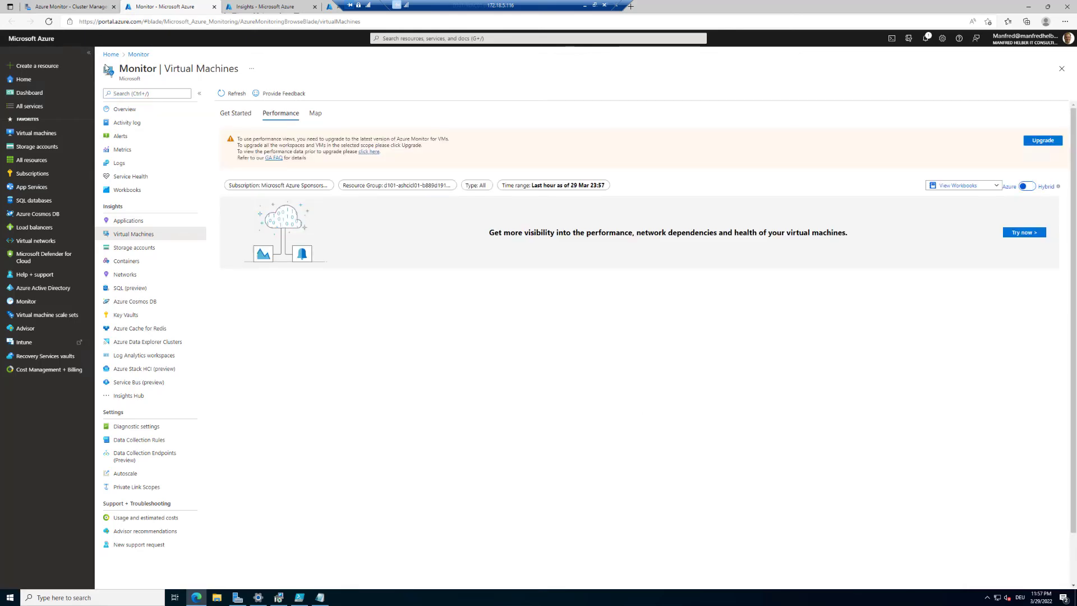
pyautogui.click(138, 55)
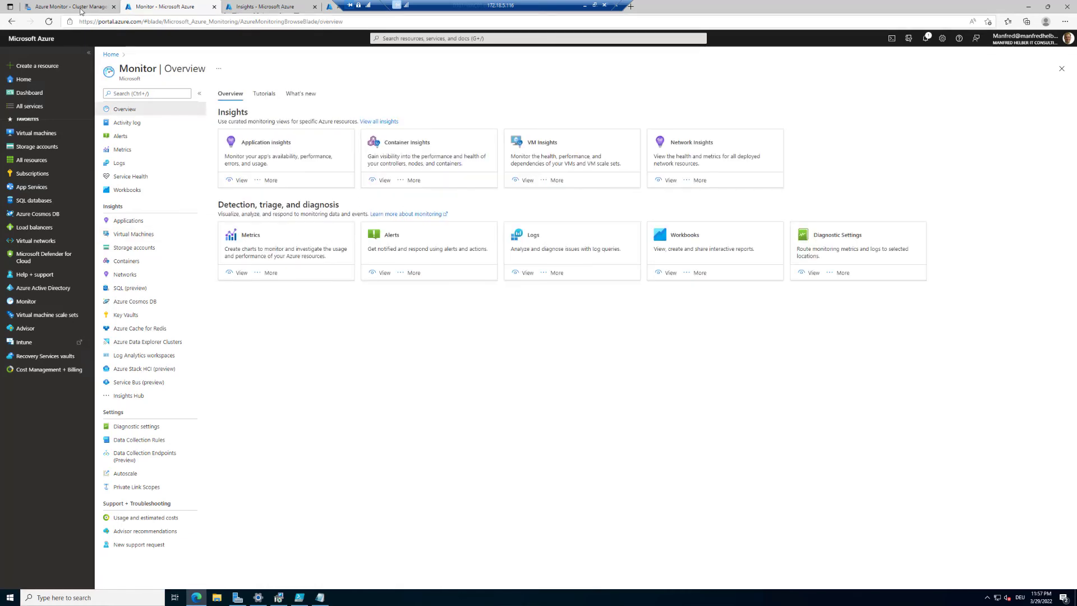
# Step: Open the log search from the cluster's monitoring page, and dismiss the welcome and example queries to show an empty query editor
pyautogui.click(82, 7)
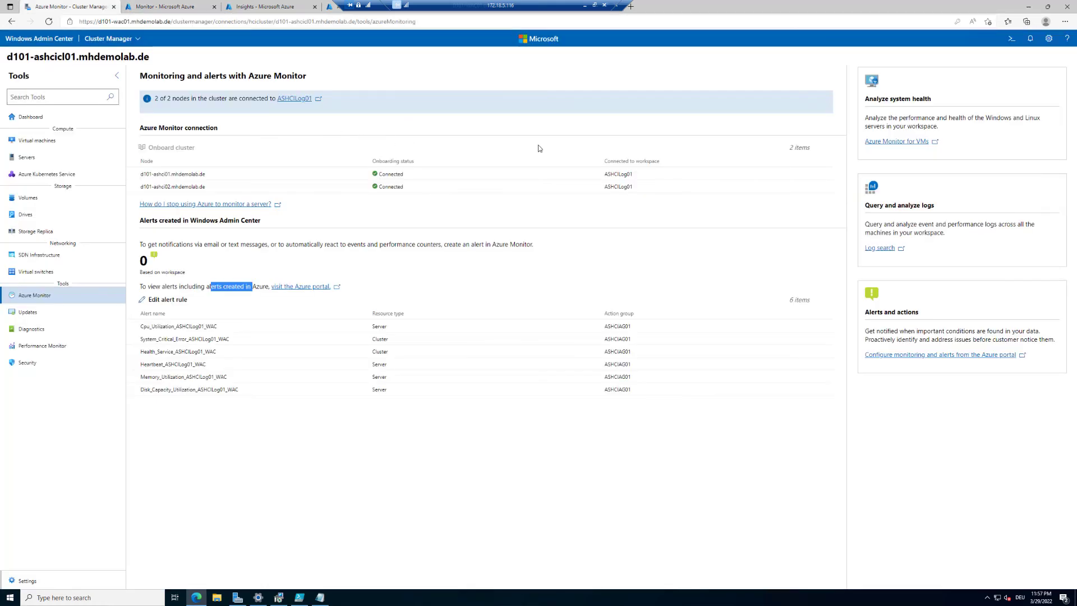
pyautogui.click(881, 248)
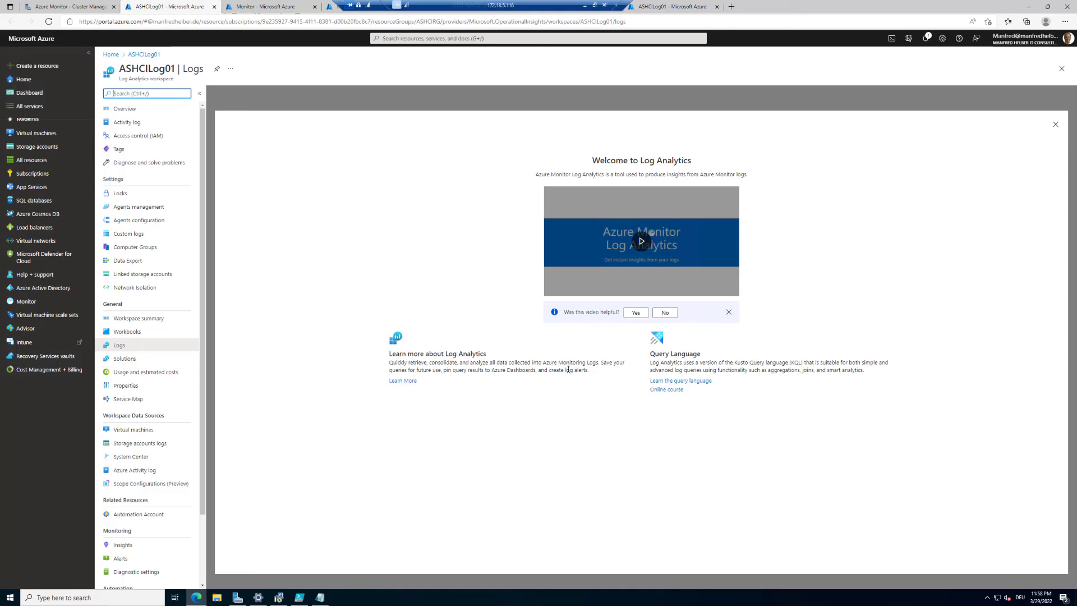
pyautogui.click(1060, 126)
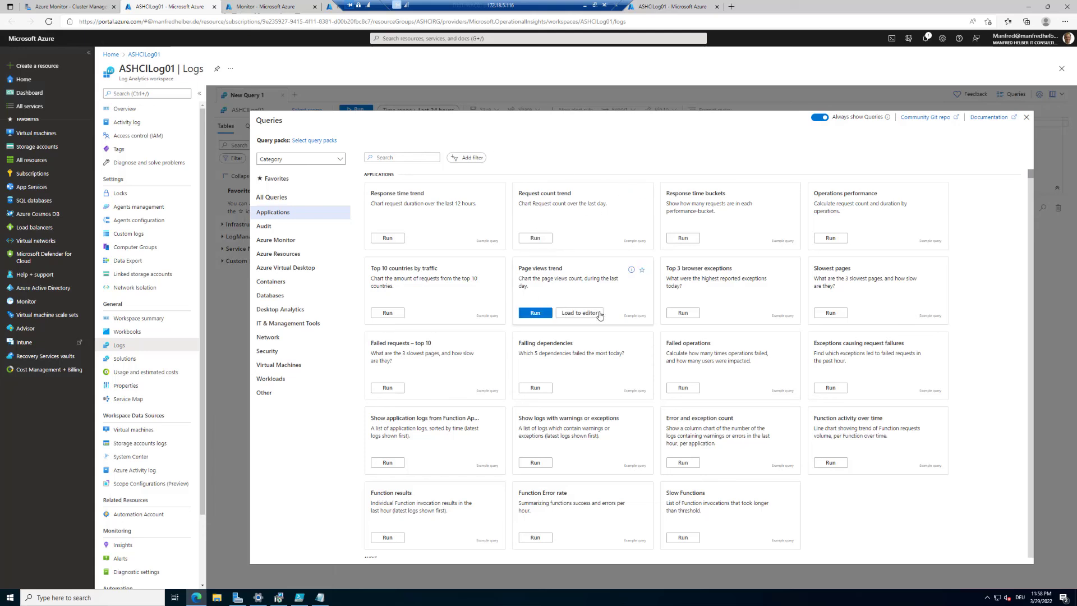
pyautogui.moveTo(693, 275)
pyautogui.click(1028, 118)
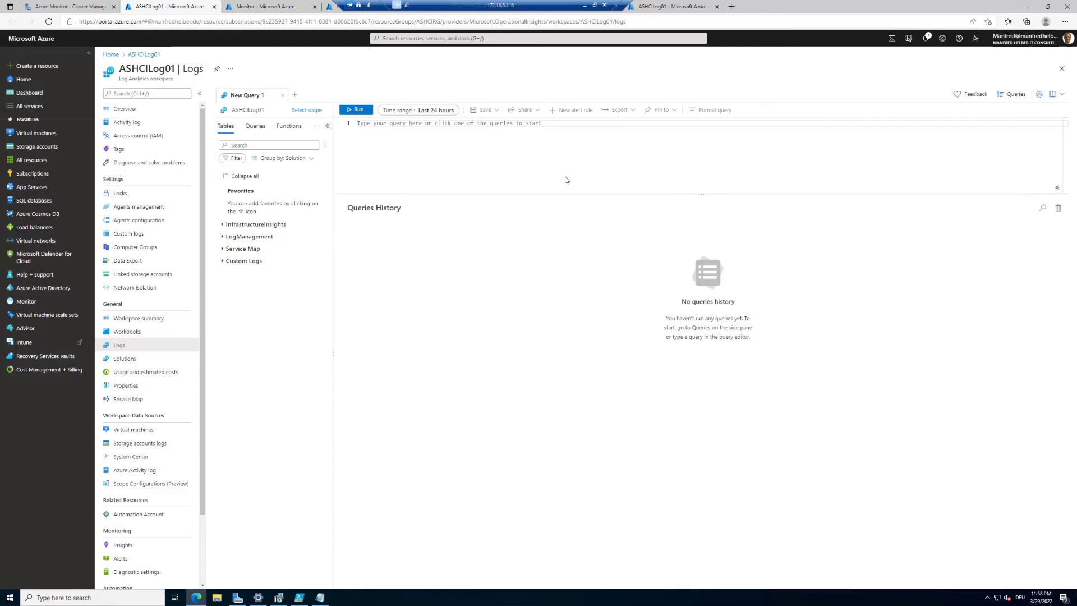
# Step: Open the Azure portal's monitoring and alert configuration from the cluster's monitoring page, and display the ASHCILog01 workspace's alert rules
pyautogui.click(74, 5)
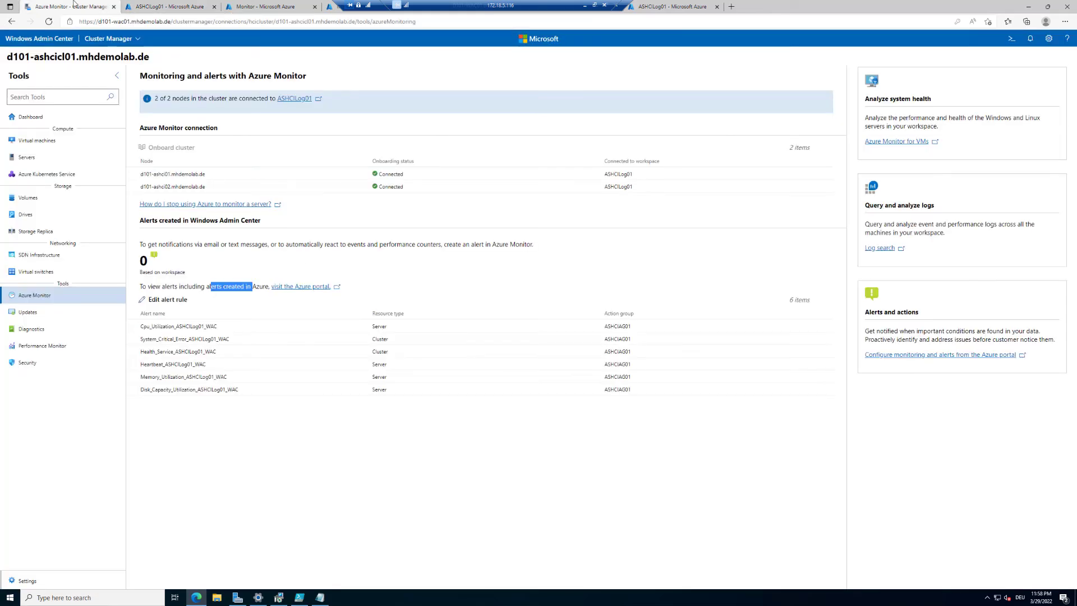
pyautogui.click(933, 355)
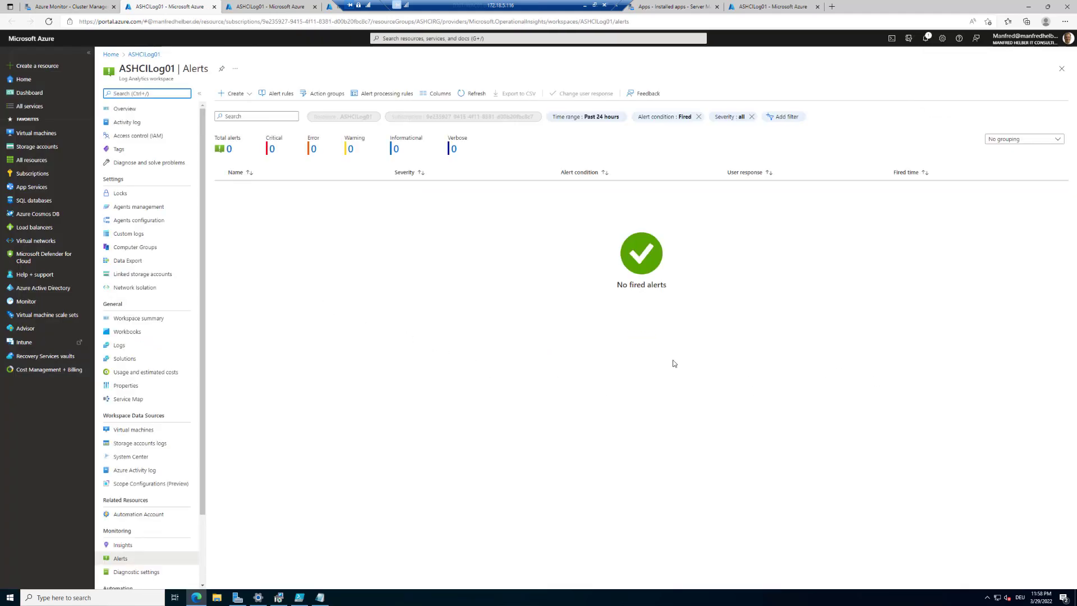
pyautogui.tripleClick(635, 290)
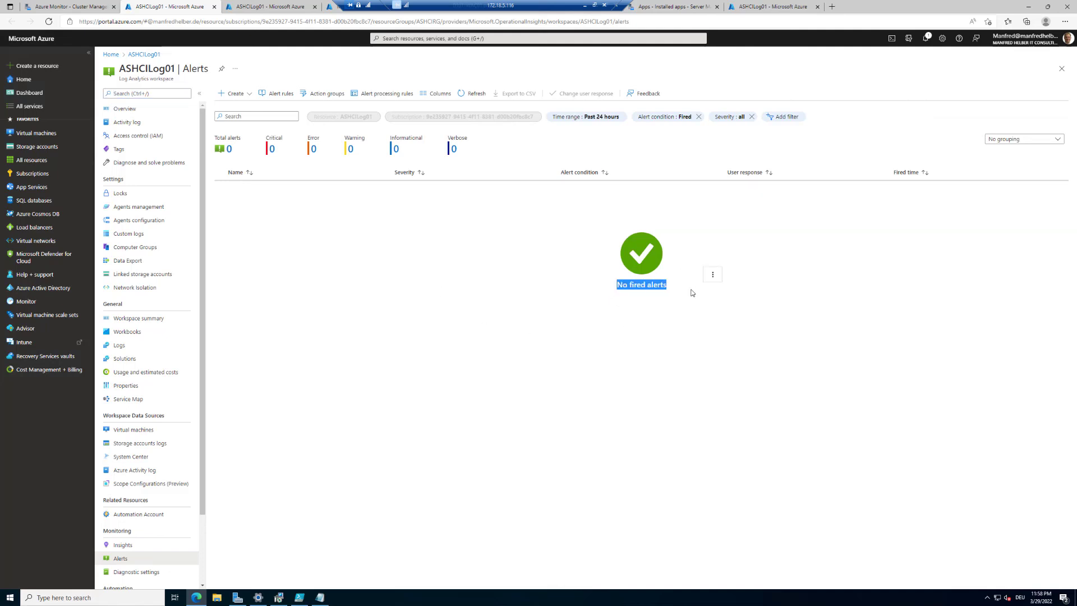
pyautogui.click(277, 95)
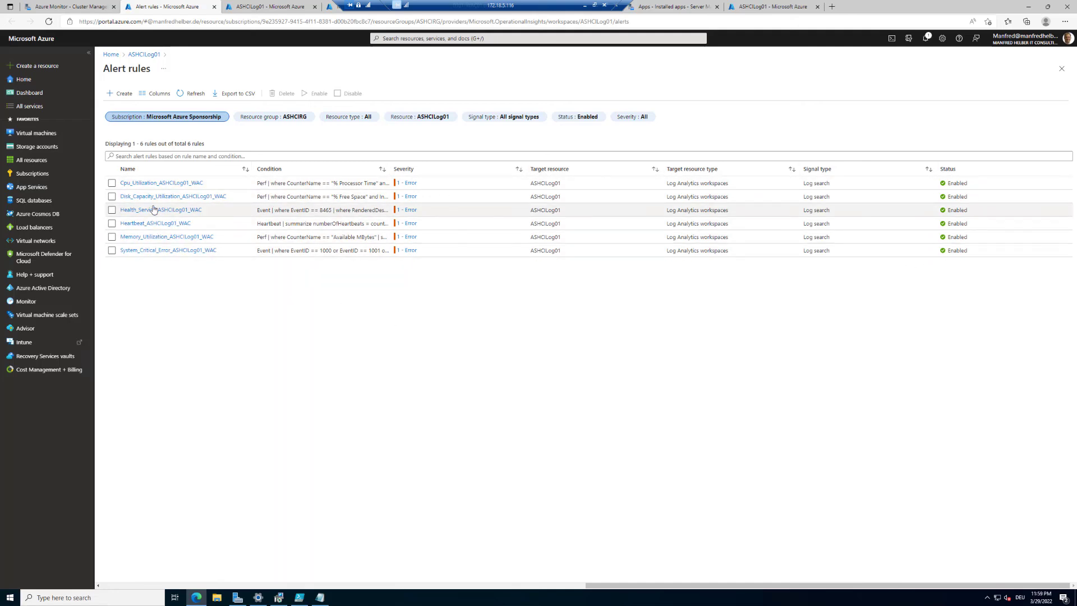
# Step: Open the Memory_Utilization_ASHCILog01_WAC alert rule and examine its condition, actions and JSON payload, plus the schedule frequency in its properties
pyautogui.click(183, 237)
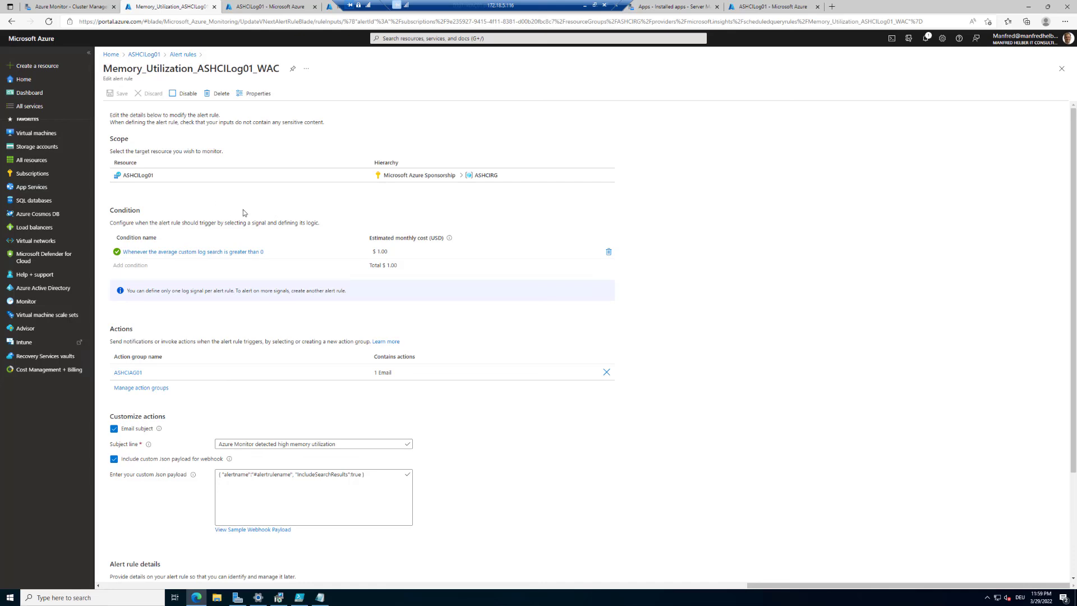
pyautogui.scroll(-1, 245, 213)
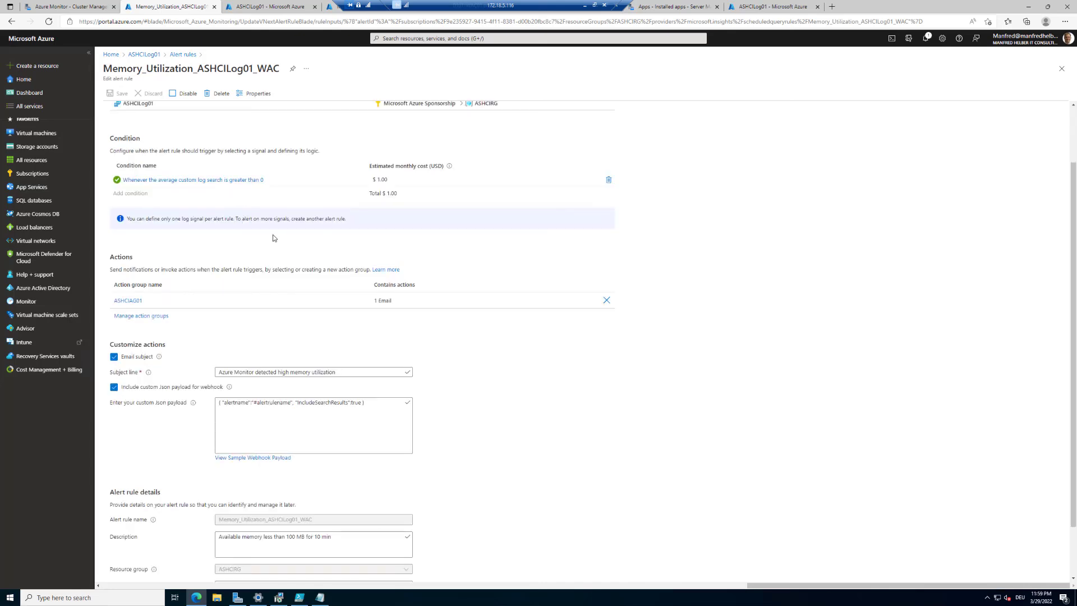
pyautogui.scroll(-1, 272, 236)
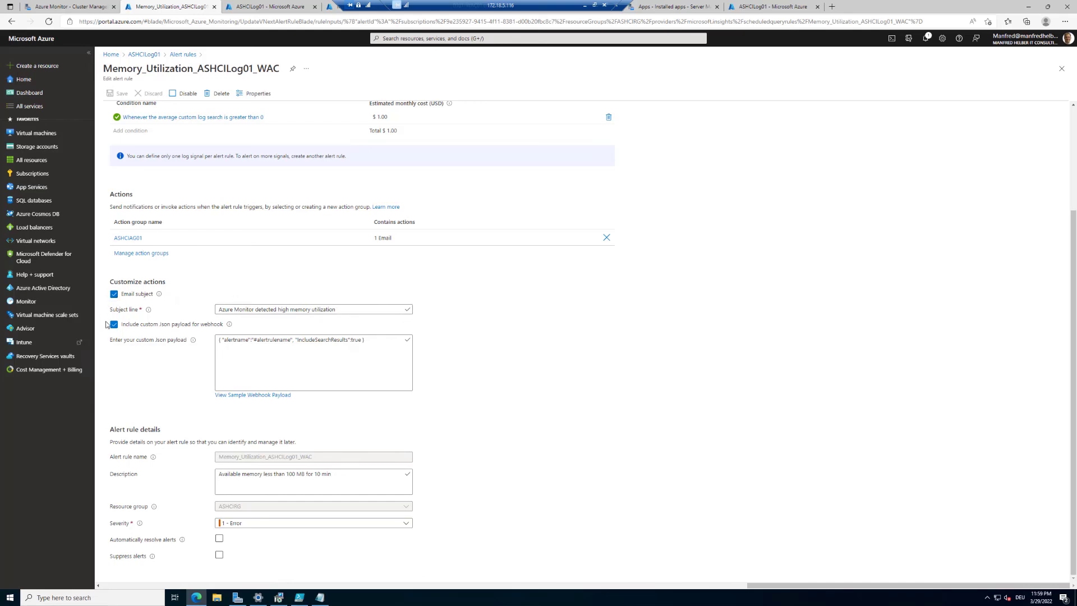
pyautogui.moveTo(235, 340); pyautogui.dragTo(378, 343)
pyautogui.scroll(3, 383, 371)
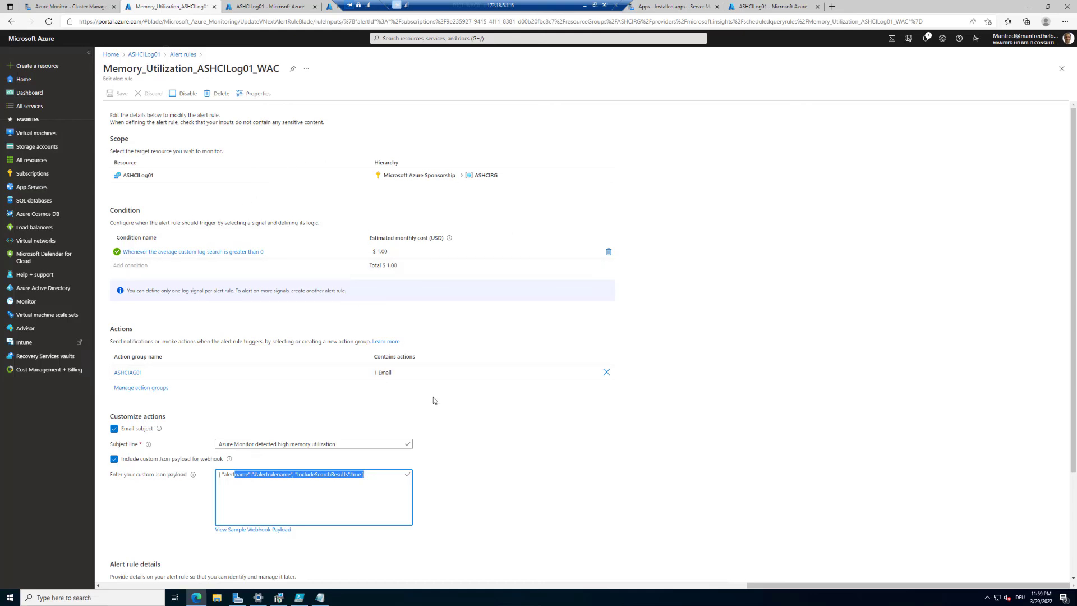
pyautogui.click(255, 94)
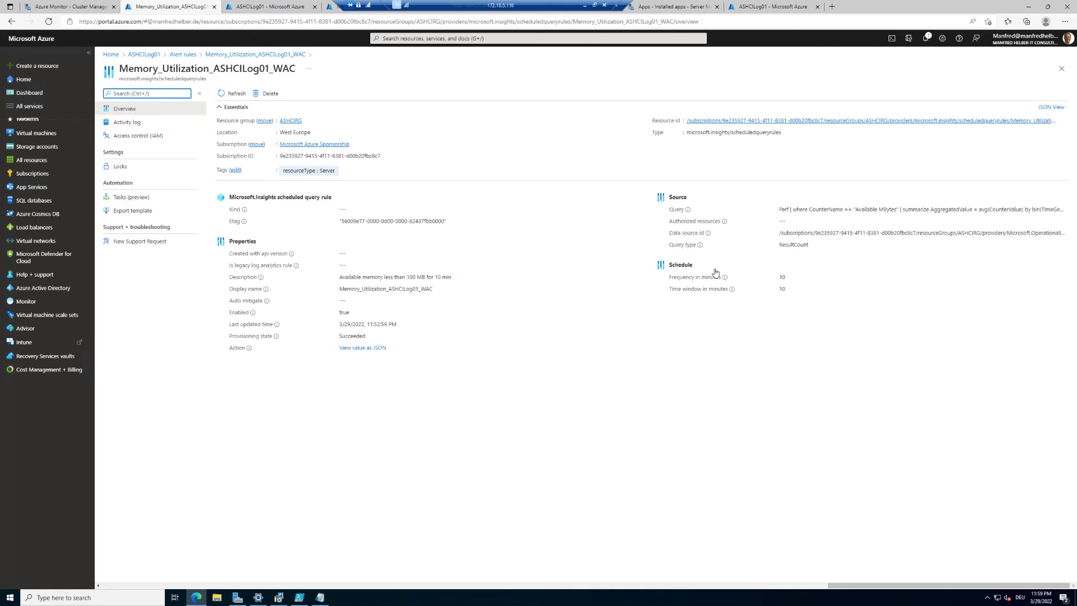
pyautogui.moveTo(693, 276); pyautogui.dragTo(841, 282)
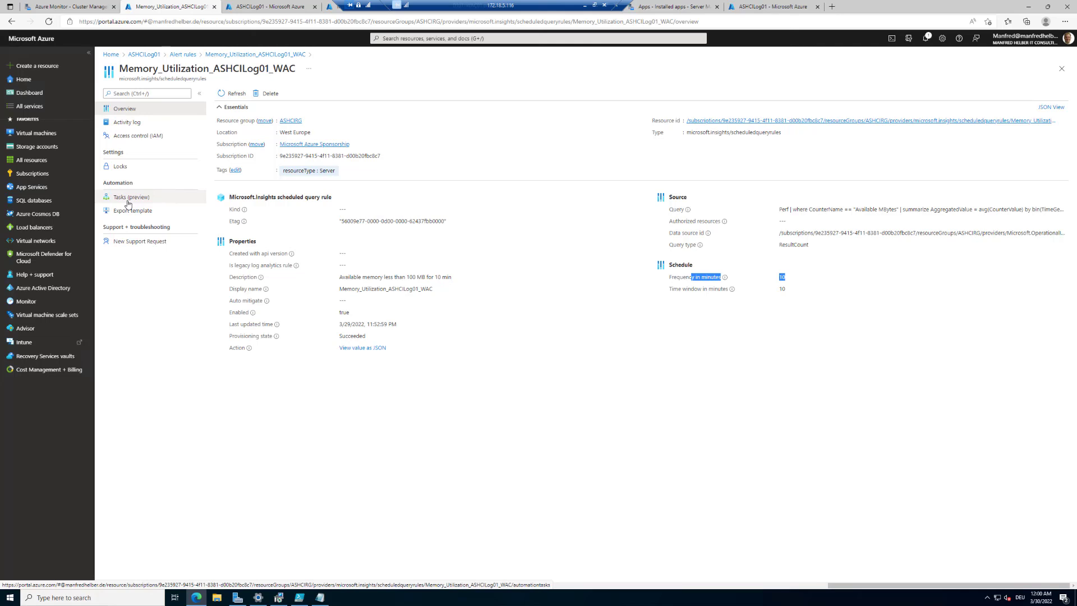
# Step: Return to the cluster's monitoring page, and bring the Outlook e-mail "Azure Monitor detected fewer heartbeats than expected" onto the screen, maximized
pyautogui.click(60, 8)
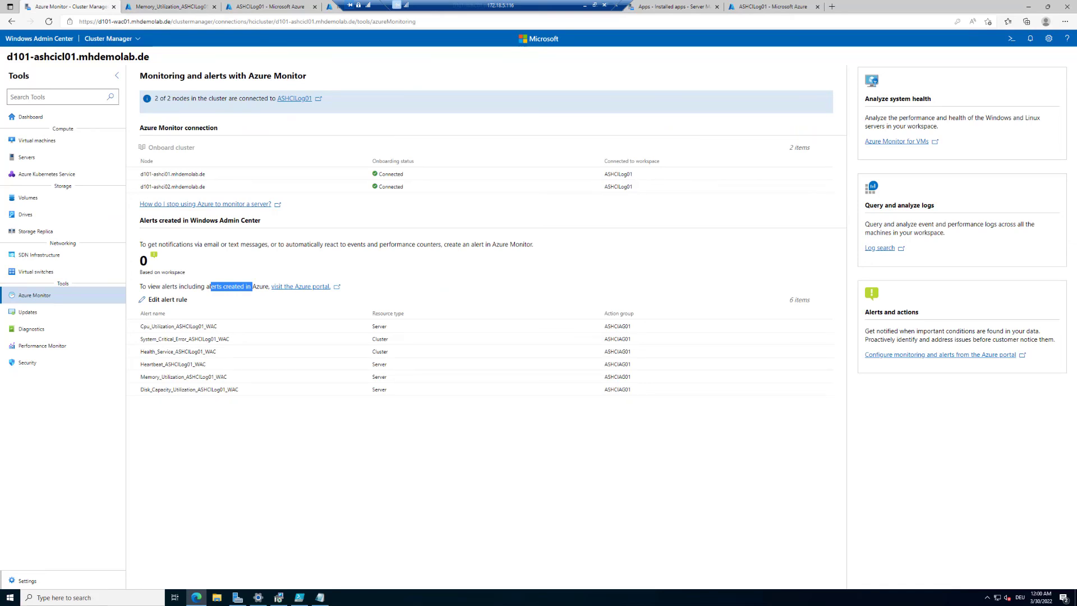
pyautogui.moveTo(0, 133); pyautogui.dragTo(507, 88)
pyautogui.doubleClick(506, 88)
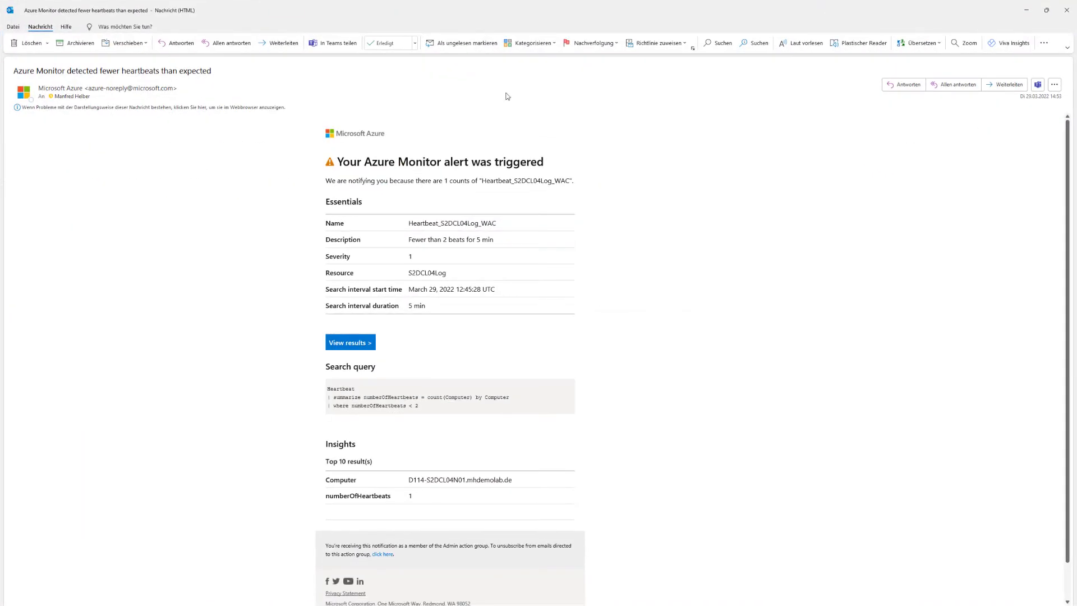
# Step: Examine the alert e-mail's headline, rule description, heartbeat count and affected computer, and minimize the message window
pyautogui.moveTo(336, 166); pyautogui.dragTo(549, 160)
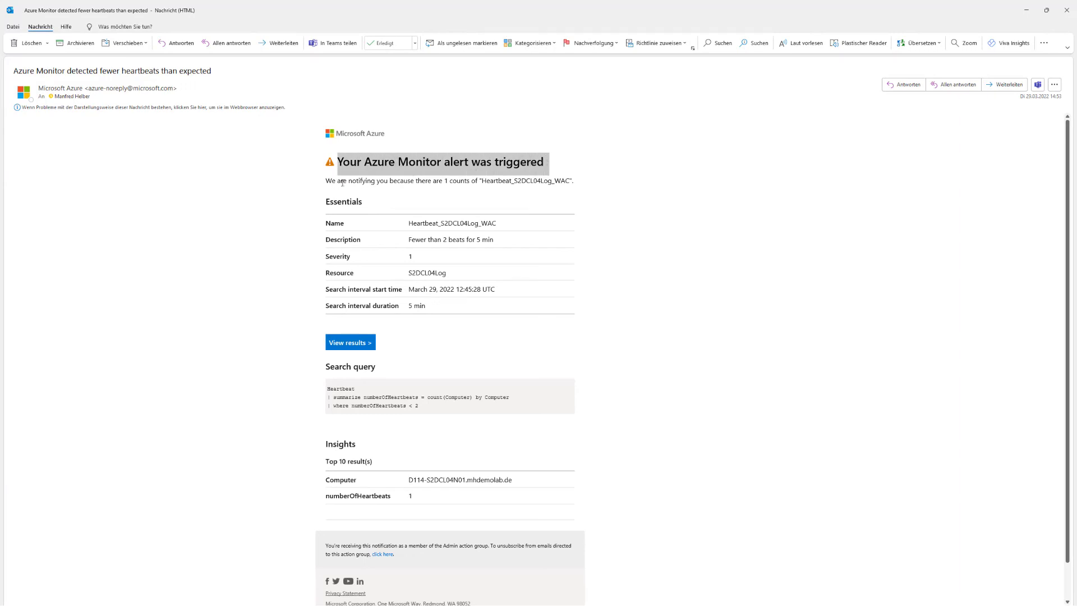
pyautogui.moveTo(295, 182); pyautogui.dragTo(571, 185)
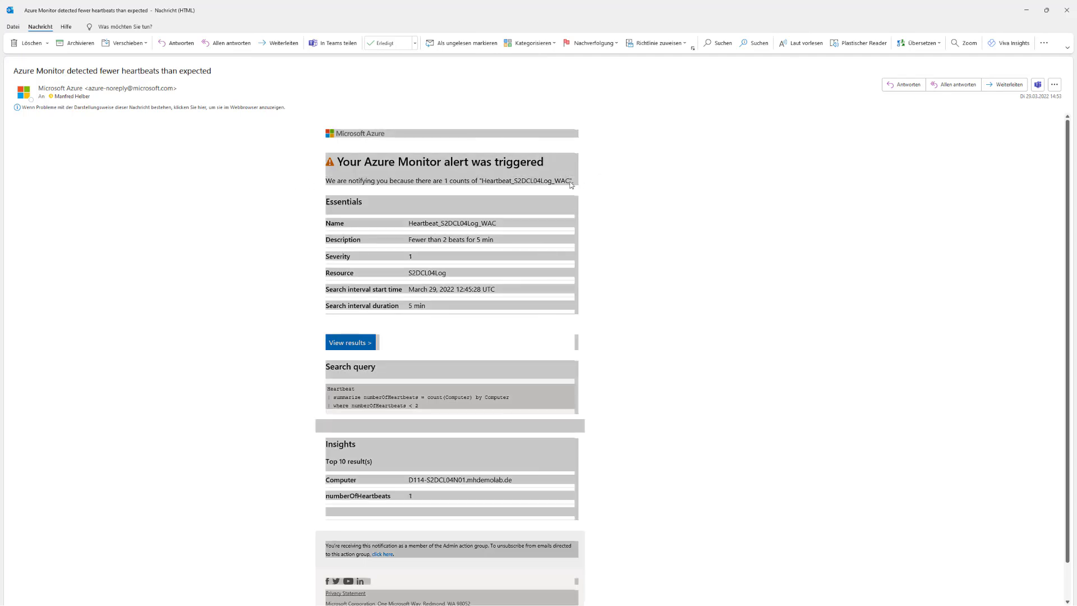
pyautogui.click(524, 221)
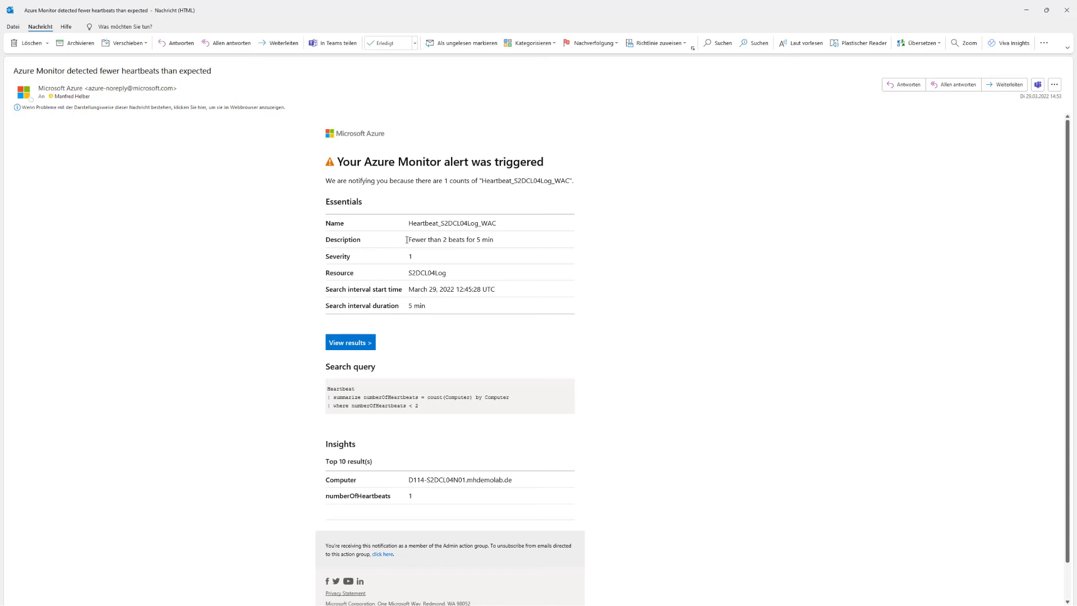
pyautogui.moveTo(406, 240); pyautogui.dragTo(465, 241)
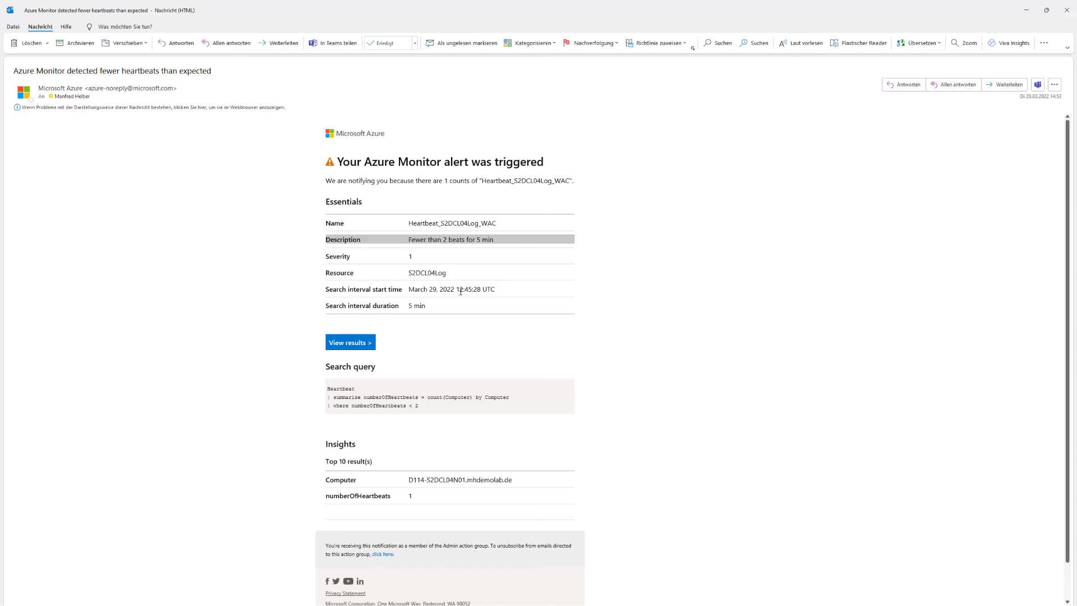
pyautogui.scroll(-2, 461, 294)
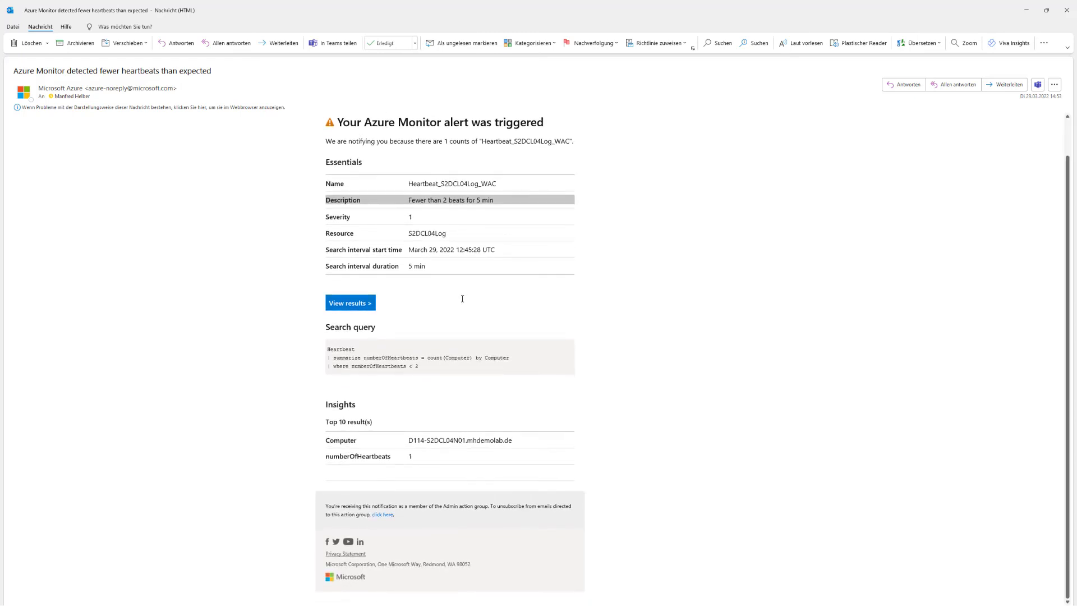
pyautogui.moveTo(329, 463); pyautogui.dragTo(423, 461)
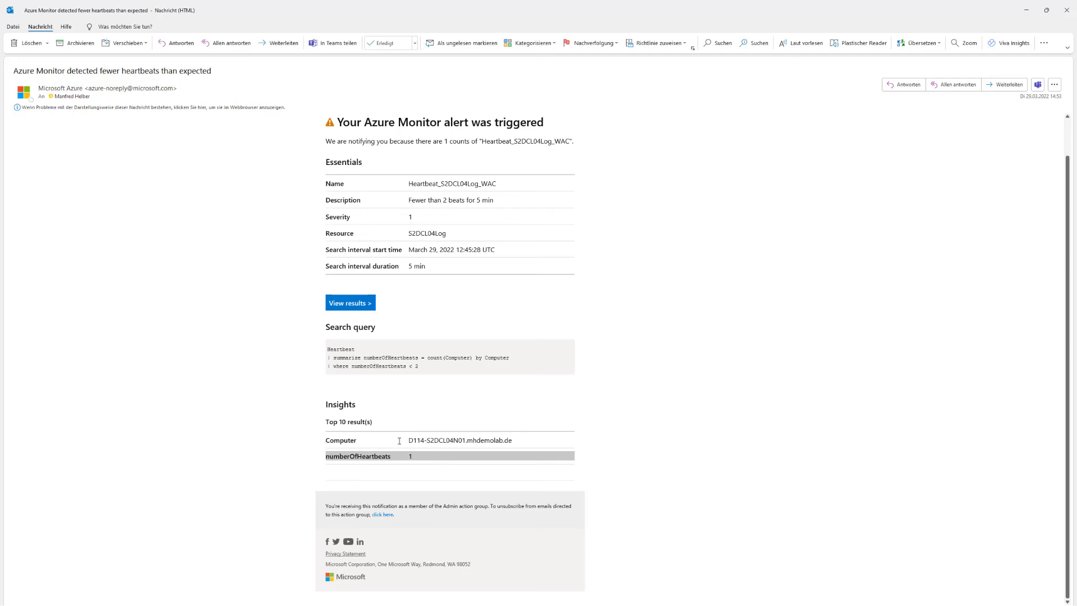
pyautogui.moveTo(404, 440); pyautogui.dragTo(487, 430)
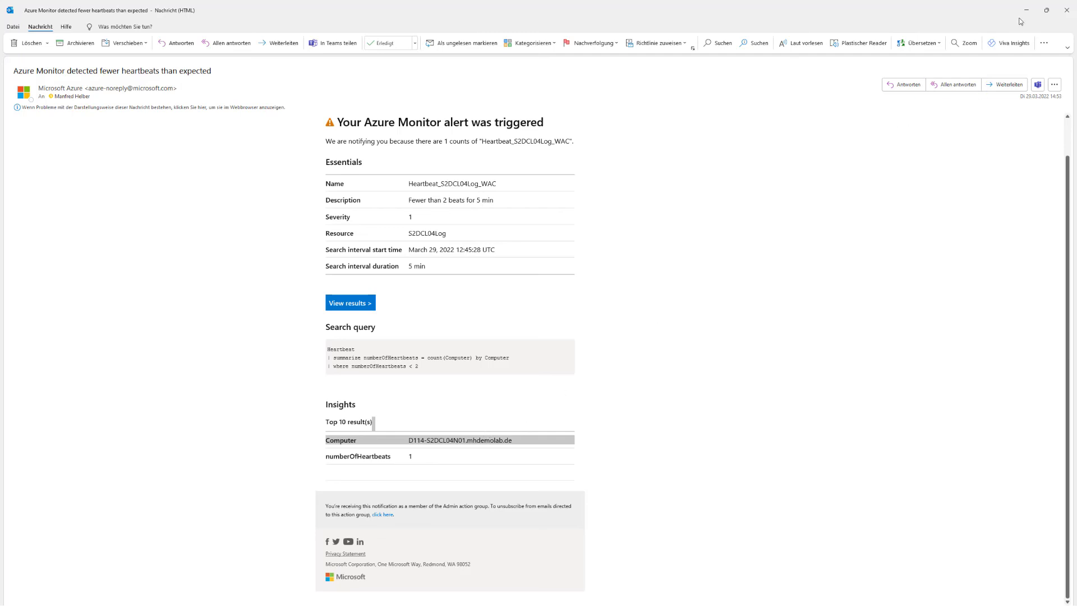
pyautogui.moveTo(971, 12); pyautogui.dragTo(935, 57)
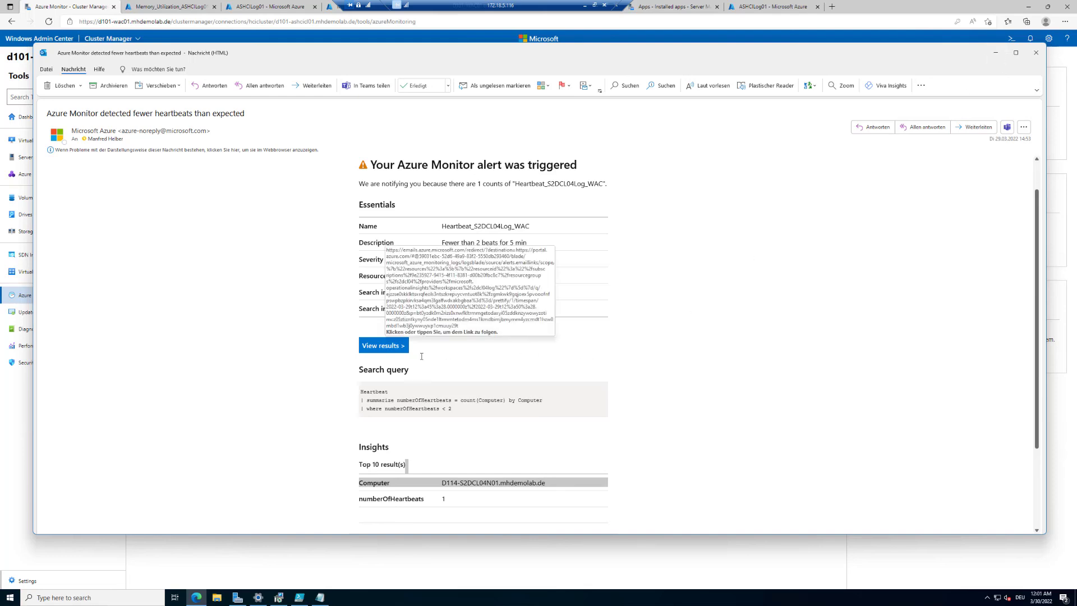
pyautogui.click(996, 52)
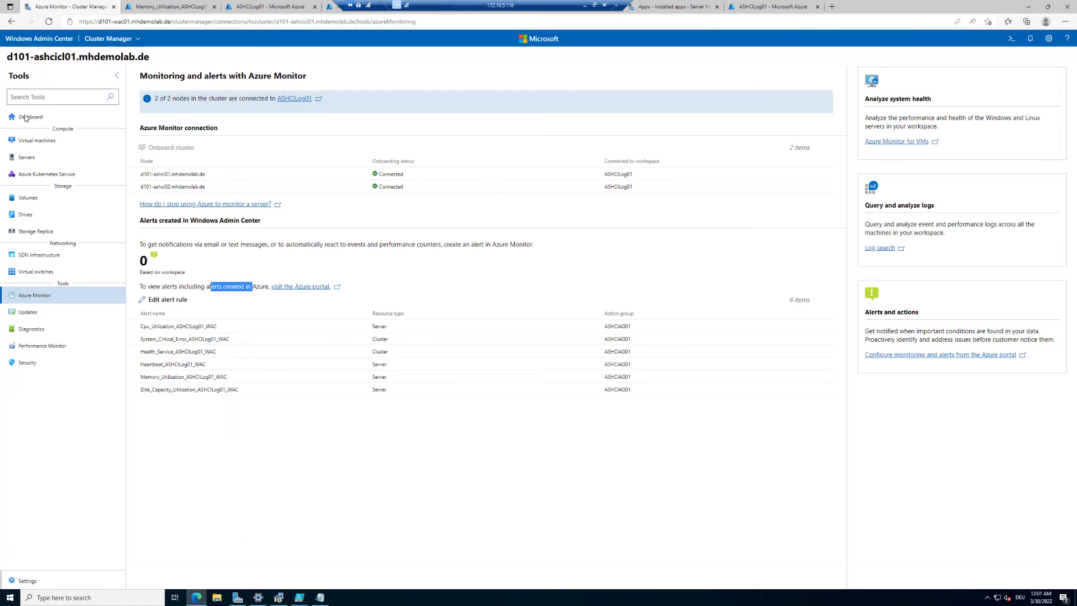
# Step: View the d101-ashcicl01 cluster's dashboard, and reopen its Azure Monitor page
pyautogui.click(24, 118)
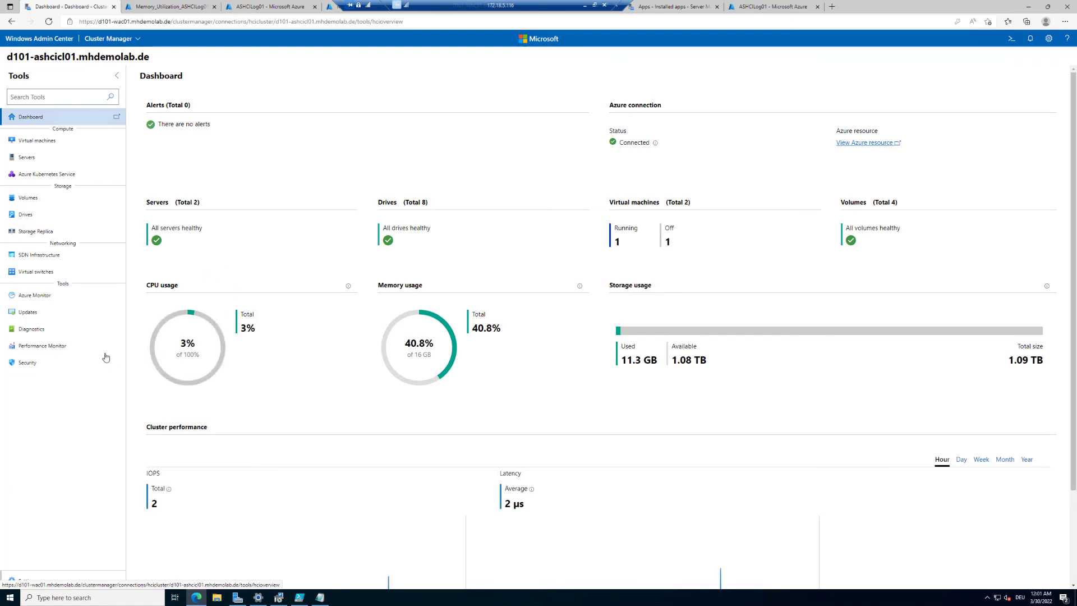
pyautogui.click(35, 298)
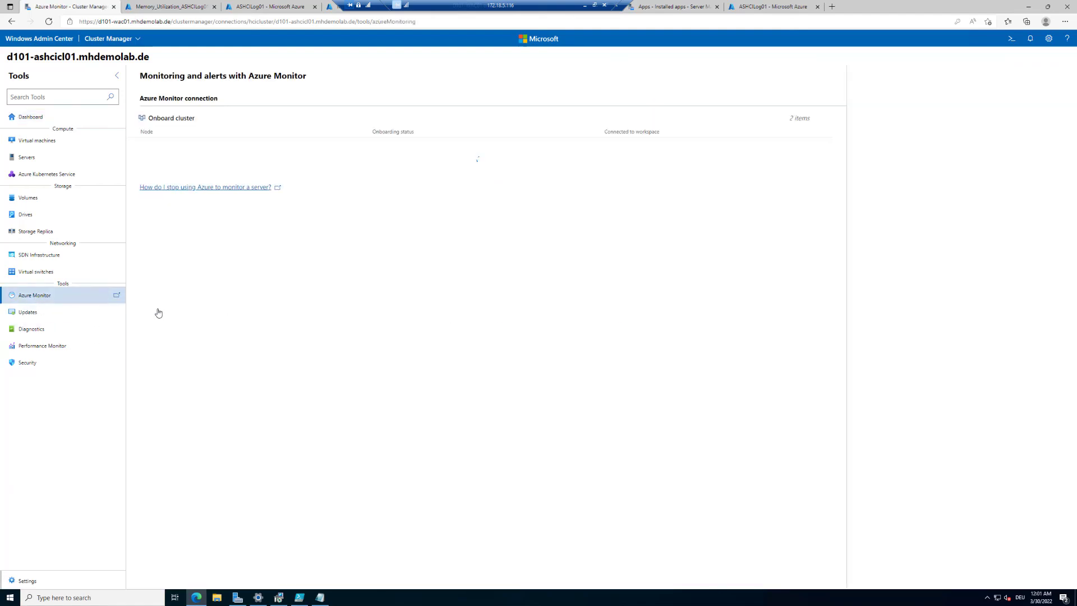